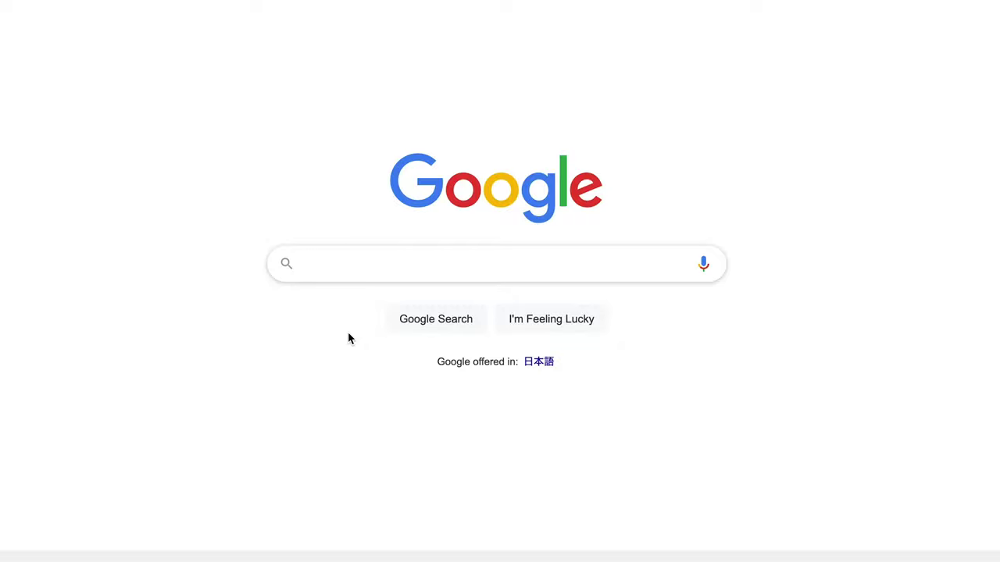
Step: Search Google for "kodak portra 400" and browse the image results
{"action": "type", "text": "kodak portra "}
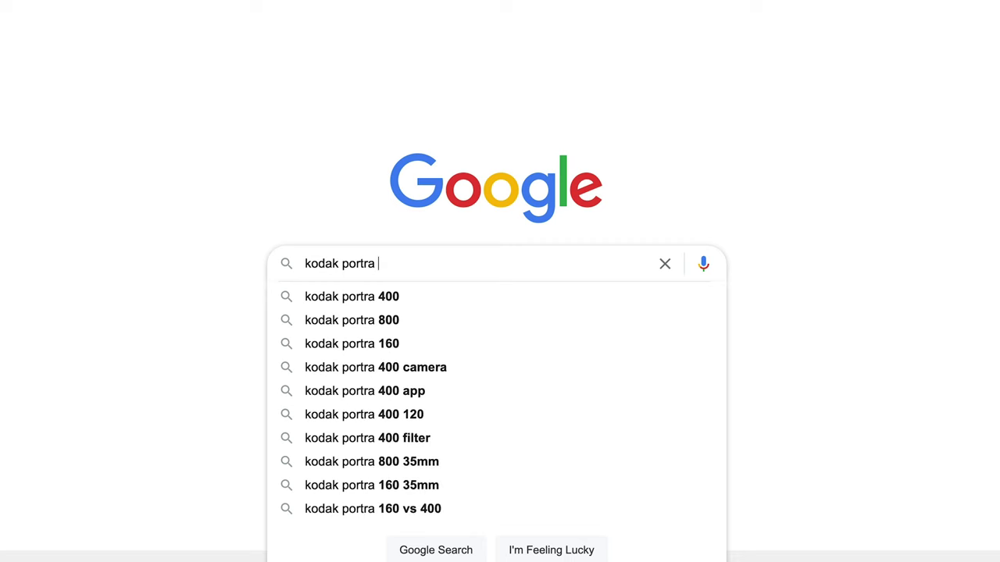
{"action": "type", "text": "400"}
{"action": "key", "text": "Return"}
{"action": "scroll", "coordinate": [150, 71], "scroll_direction": "down", "scroll_amount": 1}
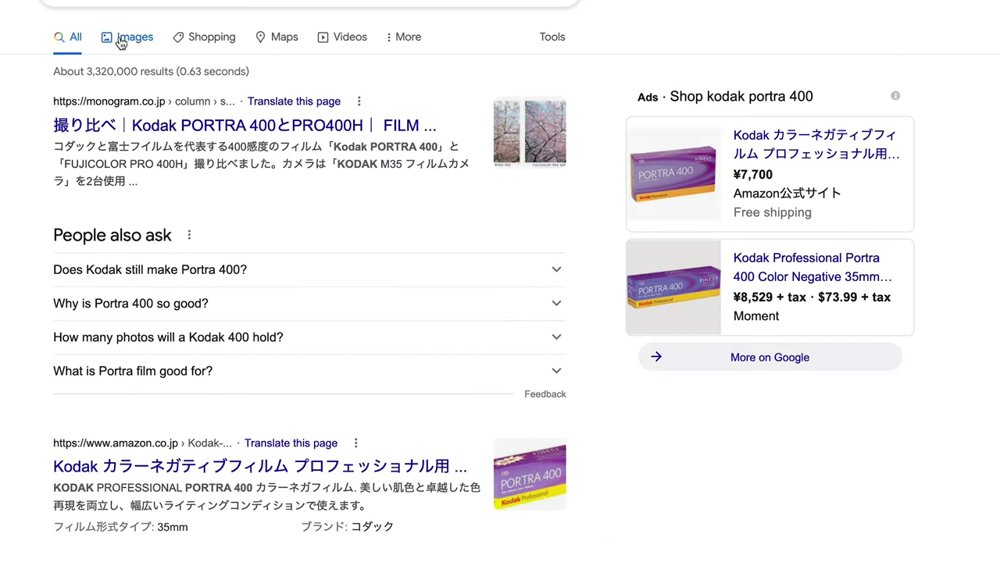
{"action": "left_click", "coordinate": [121, 43]}
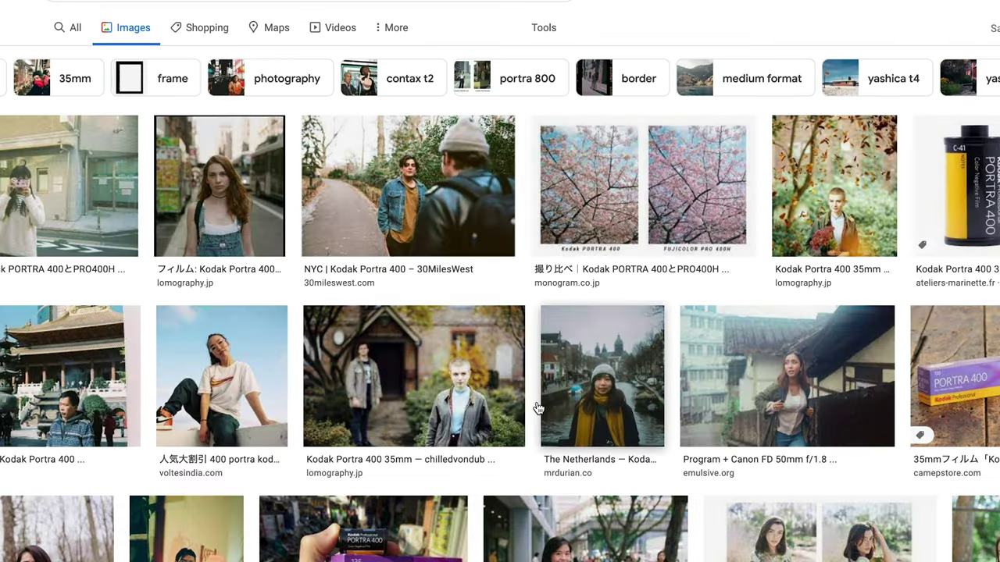
{"action": "scroll", "coordinate": [228, 315], "scroll_direction": "down", "scroll_amount": 1}
Step: Search the images for "fuji superia 400 xtra" and browse the sample photos
{"action": "left_click", "coordinate": [228, 316]}
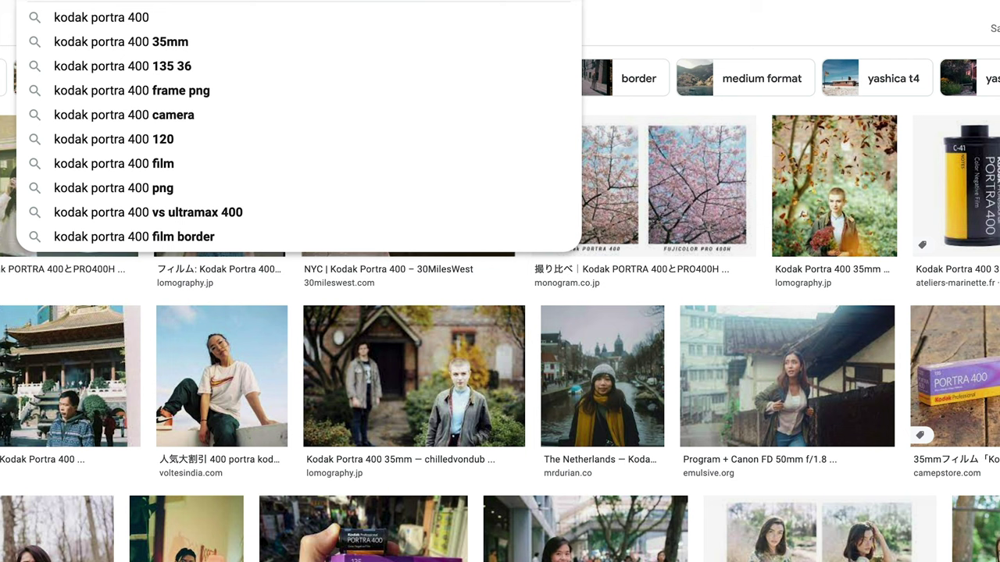
{"action": "type", "text": "fuji superia 40"}
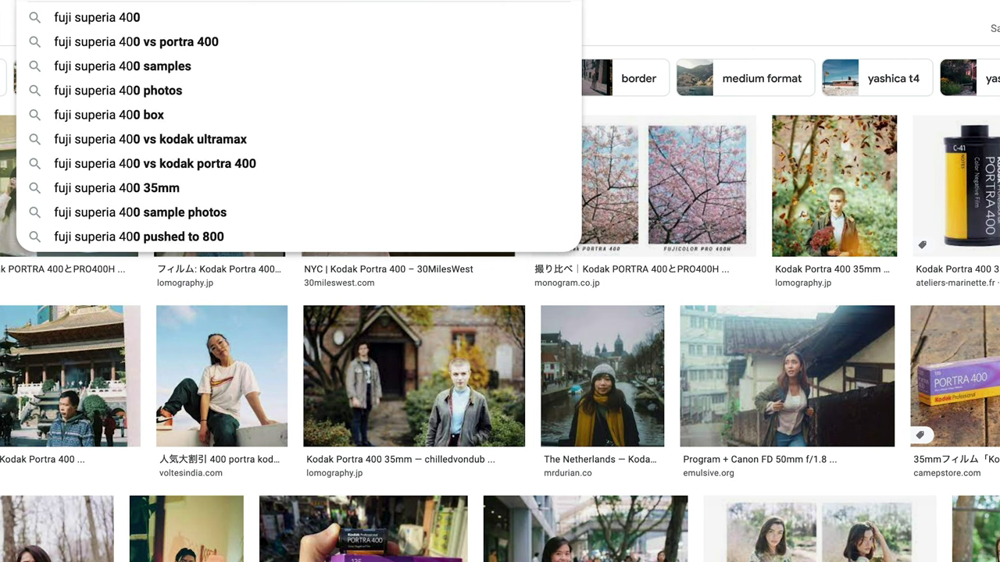
{"action": "type", "text": "0 xtra"}
{"action": "key", "text": "Return"}
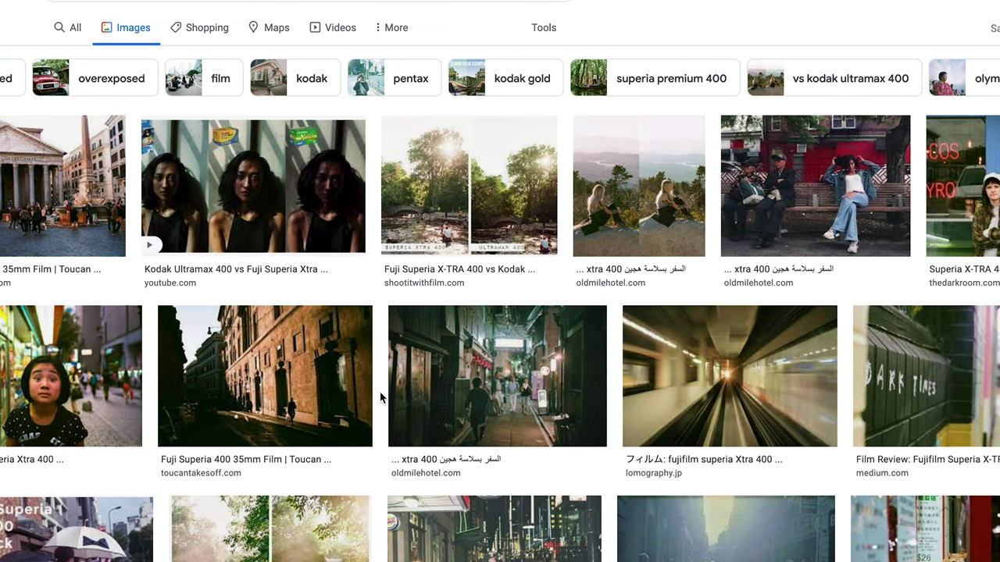
{"action": "scroll", "coordinate": [382, 397], "scroll_direction": "down", "scroll_amount": 7}
{"action": "scroll", "coordinate": [382, 398], "scroll_direction": "down", "scroll_amount": 10}
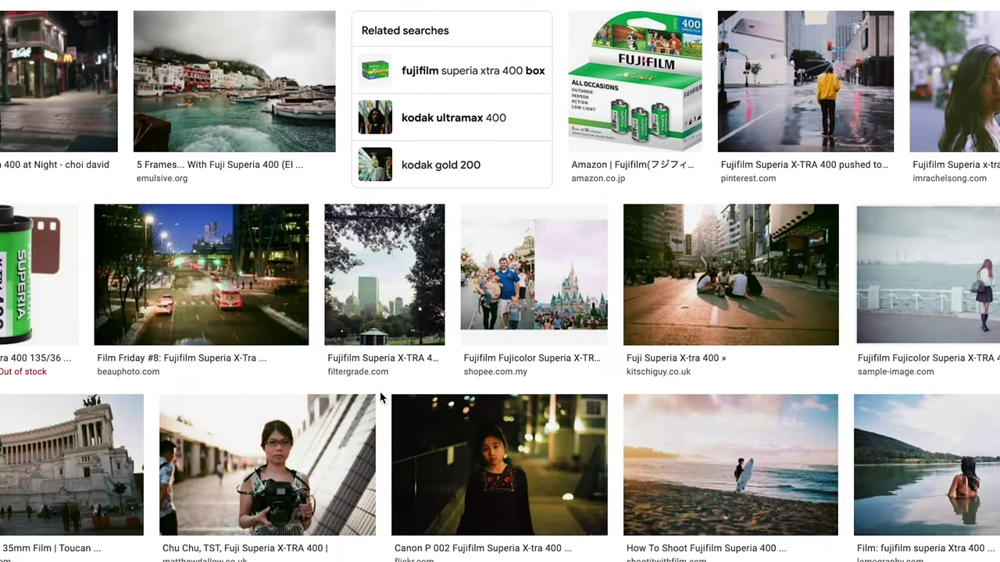
{"action": "scroll", "coordinate": [382, 398], "scroll_direction": "up", "scroll_amount": 15}
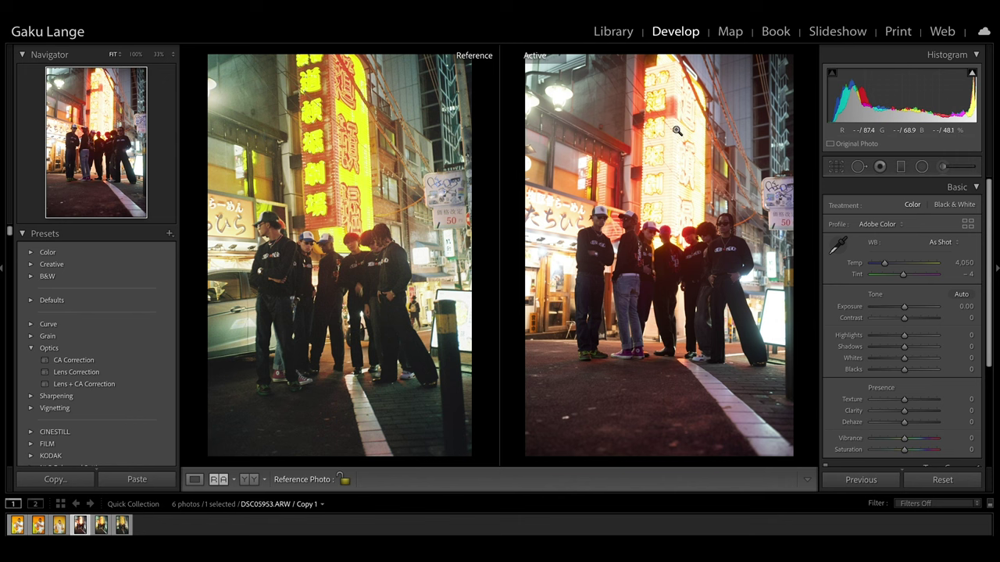
Step: Adjust the active photo's tone with Highlights −83, Whites −35, Shadows +22 and Blacks +2
{"action": "left_click_drag", "start_coordinate": [904, 335], "coordinate": [892, 357]}
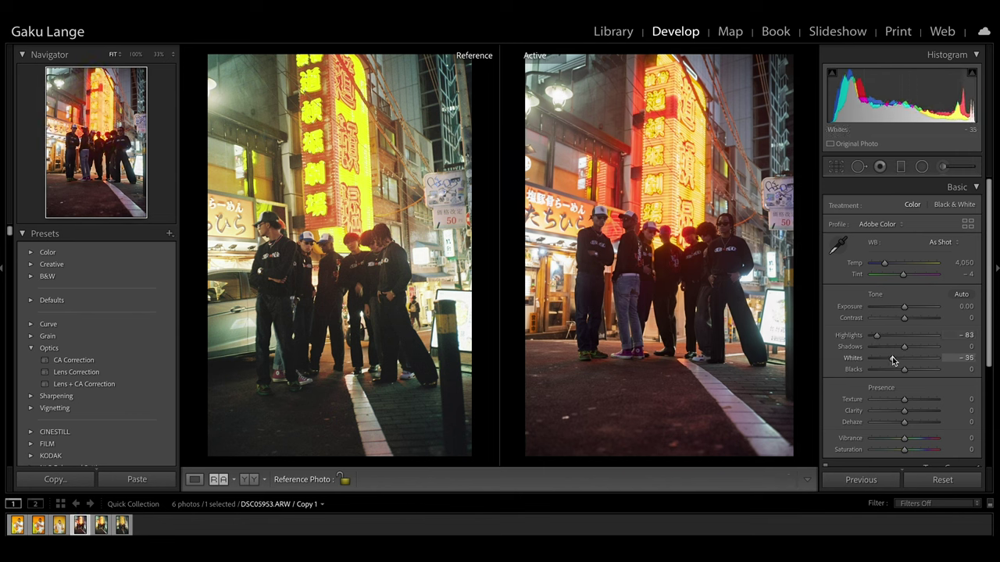
{"action": "left_click_drag", "start_coordinate": [905, 307], "coordinate": [905, 308]}
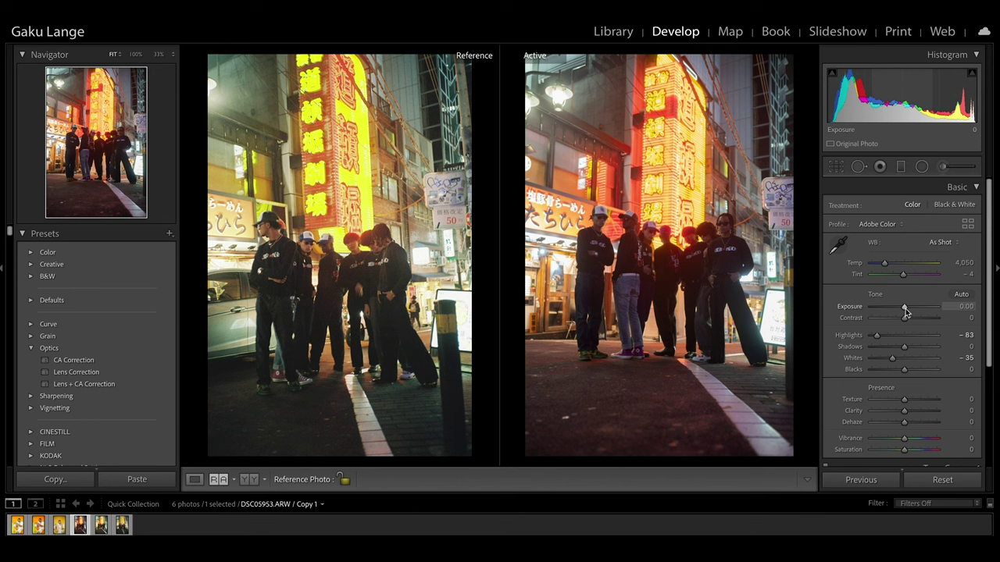
{"action": "left_click", "coordinate": [915, 347]}
{"action": "left_click_drag", "start_coordinate": [914, 350], "coordinate": [904, 371]}
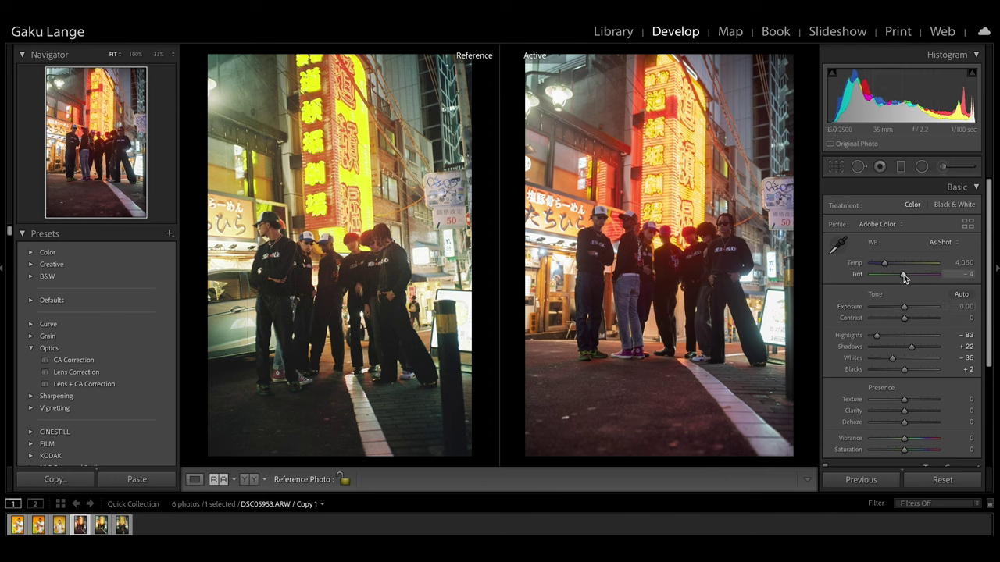
Step: Set the active photo's tint to −38, comparing the man in sunglasses close up with the reference photo
{"action": "left_click_drag", "start_coordinate": [903, 275], "coordinate": [899, 275]}
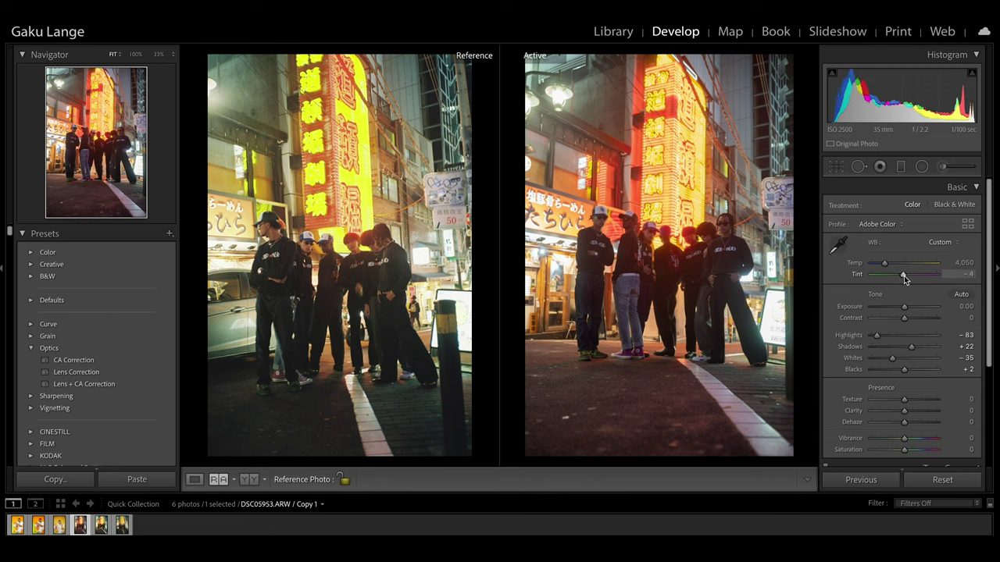
{"action": "key", "text": "ctrl+z"}
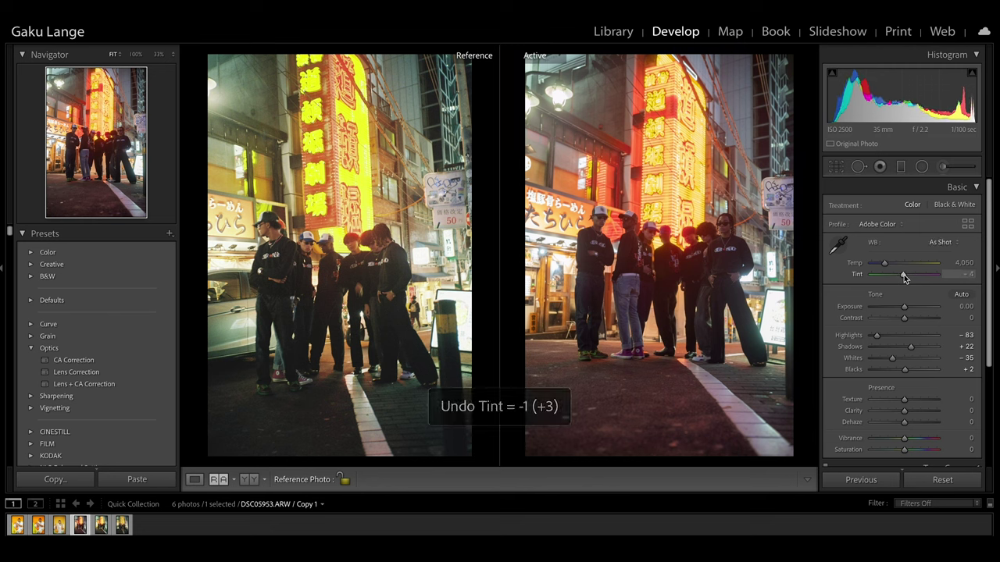
{"action": "left_click_drag", "start_coordinate": [903, 275], "coordinate": [898, 274]}
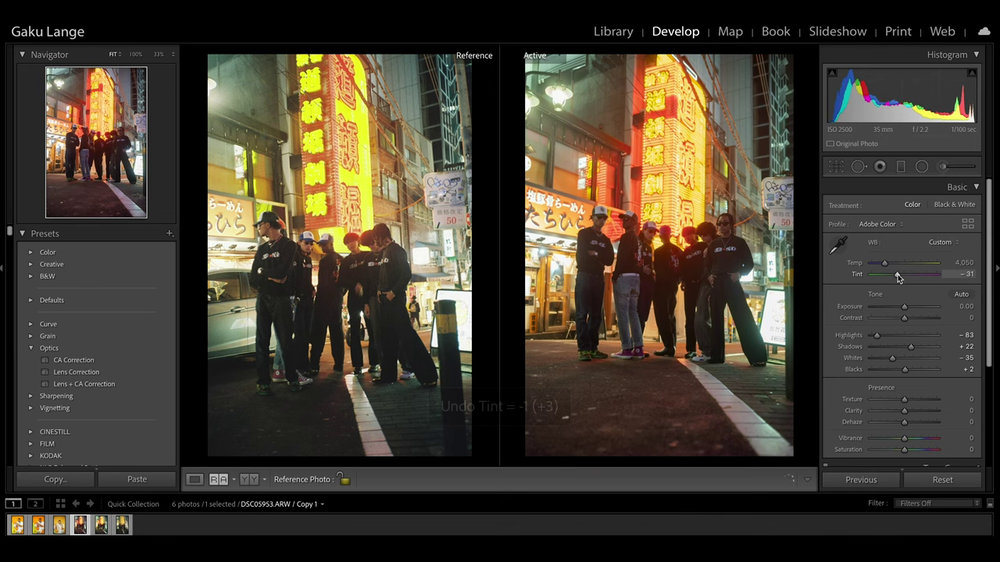
{"action": "left_click", "coordinate": [732, 249]}
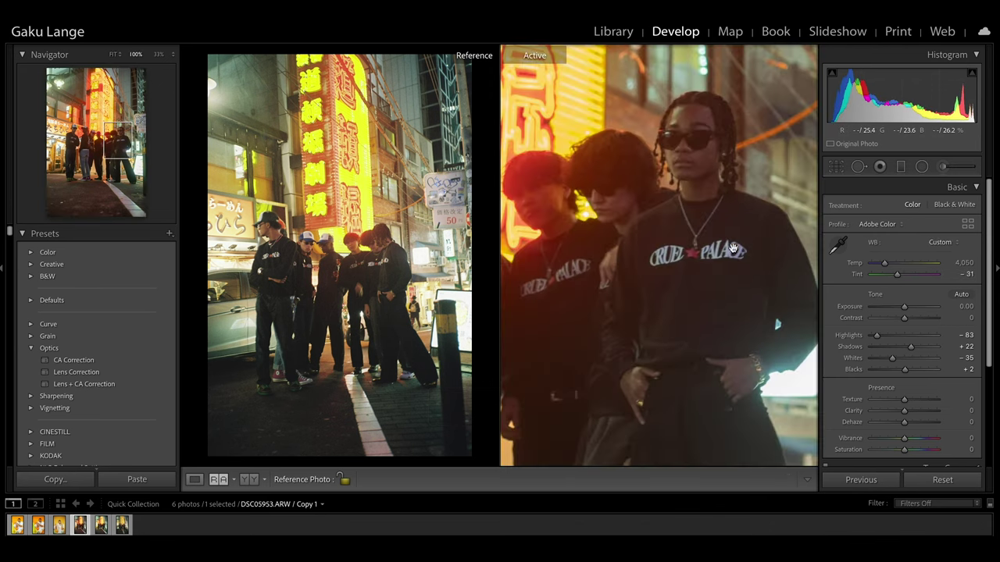
{"action": "left_click_drag", "start_coordinate": [732, 249], "coordinate": [649, 322]}
{"action": "left_click", "coordinate": [426, 233]}
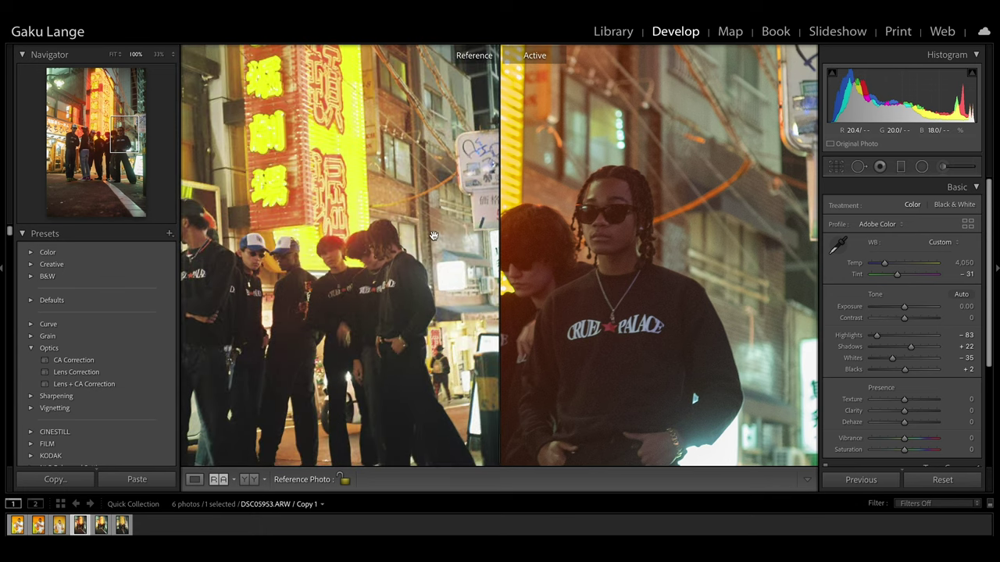
{"action": "left_click_drag", "start_coordinate": [433, 236], "coordinate": [415, 250]}
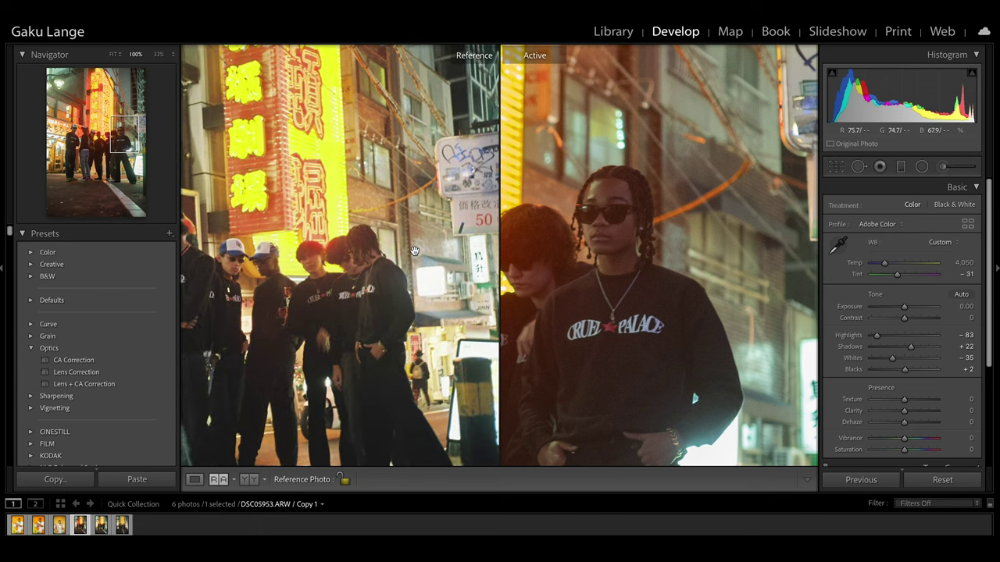
{"action": "left_click", "coordinate": [417, 252]}
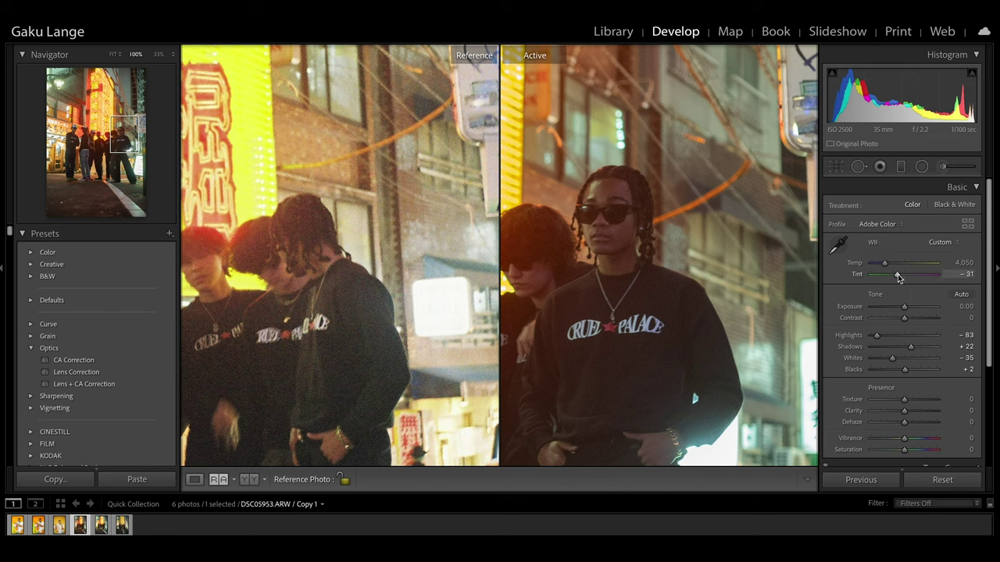
{"action": "left_click_drag", "start_coordinate": [897, 274], "coordinate": [896, 274]}
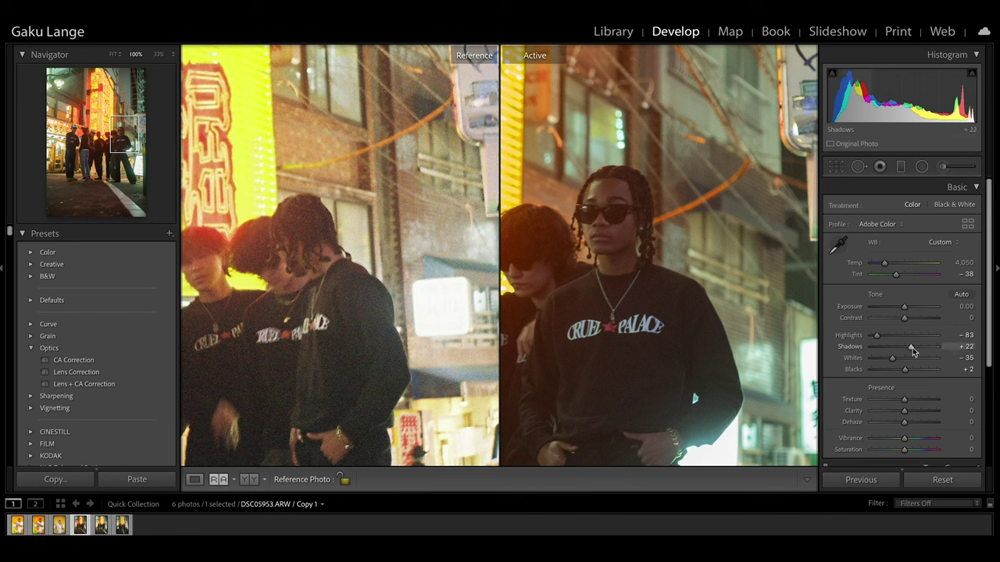
Step: Raise the active photo's Shadows to +27 and return both photos to the full view
{"action": "left_click_drag", "start_coordinate": [913, 349], "coordinate": [913, 348]}
{"action": "scroll", "coordinate": [914, 348], "scroll_direction": "down", "scroll_amount": 1}
{"action": "left_click", "coordinate": [670, 301]}
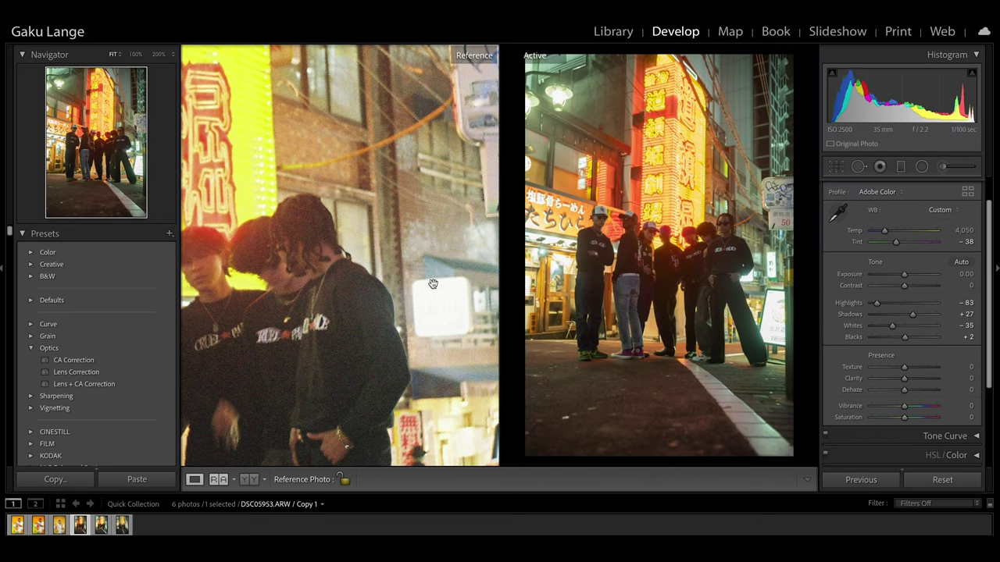
{"action": "left_click", "coordinate": [433, 283]}
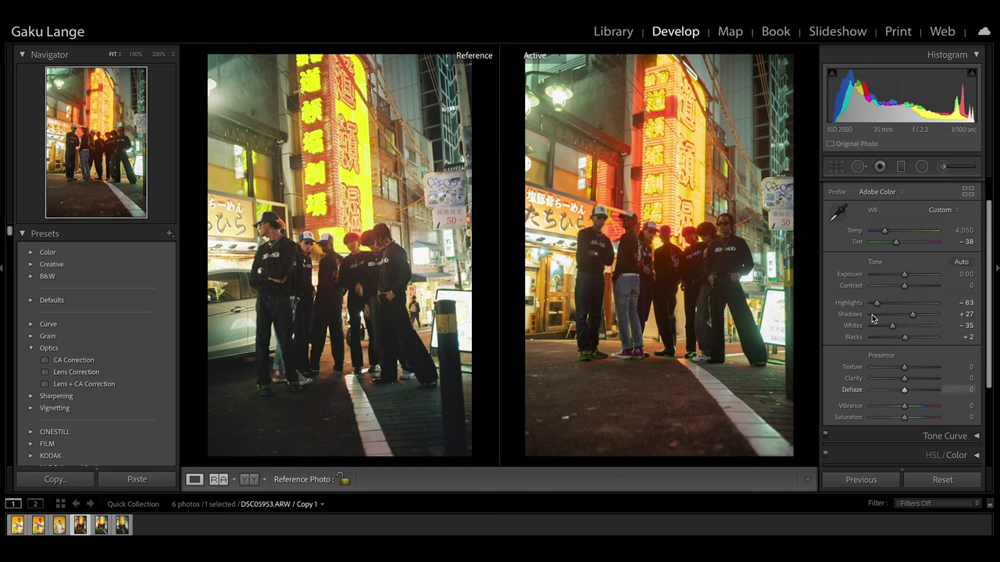
Step: Show all HSL adjustments and shift the hue of the photo's warm tones to Red −5 and Orange −14 with targeted adjustment
{"action": "scroll", "coordinate": [859, 351], "scroll_direction": "down", "scroll_amount": 3}
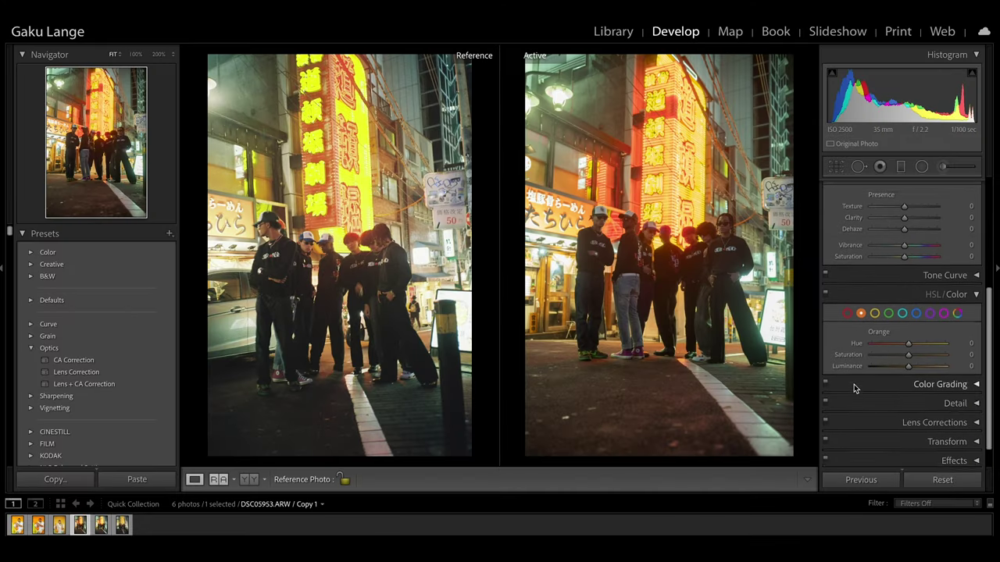
{"action": "left_click", "coordinate": [933, 270]}
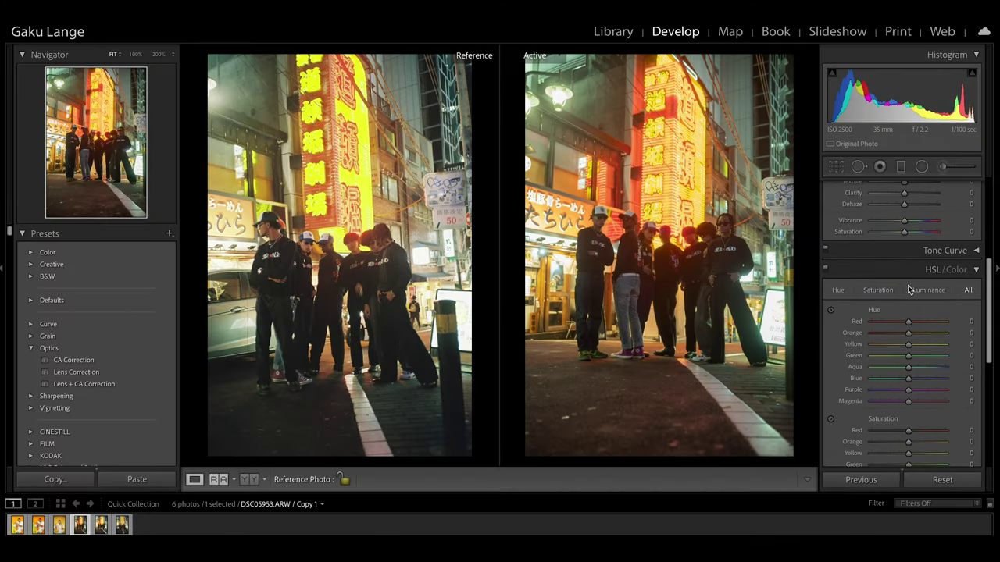
{"action": "left_click", "coordinate": [831, 314]}
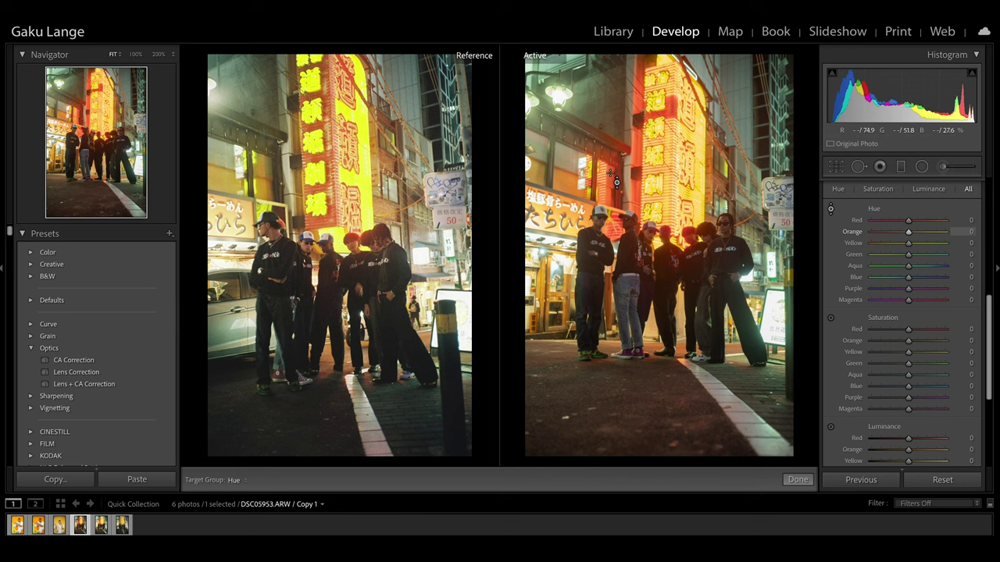
{"action": "mouse_move", "coordinate": [580, 212]}
{"action": "left_mouse_down"}
{"action": "mouse_move", "coordinate": [579, 243]}
{"action": "mouse_move", "coordinate": [579, 189]}
{"action": "mouse_move", "coordinate": [580, 209]}
{"action": "left_mouse_up"}
{"action": "left_click_drag", "start_coordinate": [773, 467], "coordinate": [773, 502]}
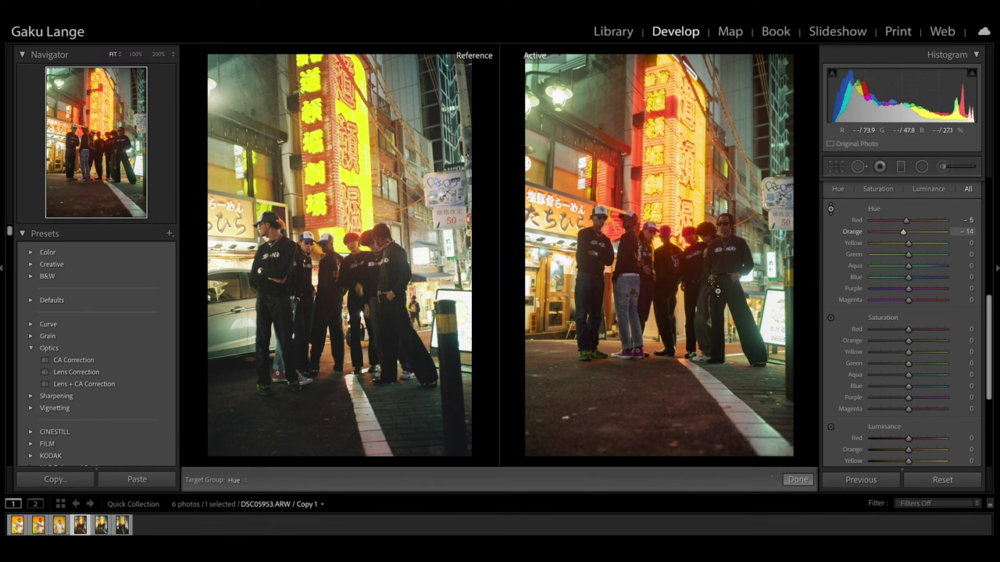
Step: Reduce the saturation of the illuminated sign to Red −11 and Orange −22 with targeted adjustment
{"action": "left_click", "coordinate": [831, 318]}
{"action": "left_click_drag", "start_coordinate": [660, 143], "coordinate": [644, 176]}
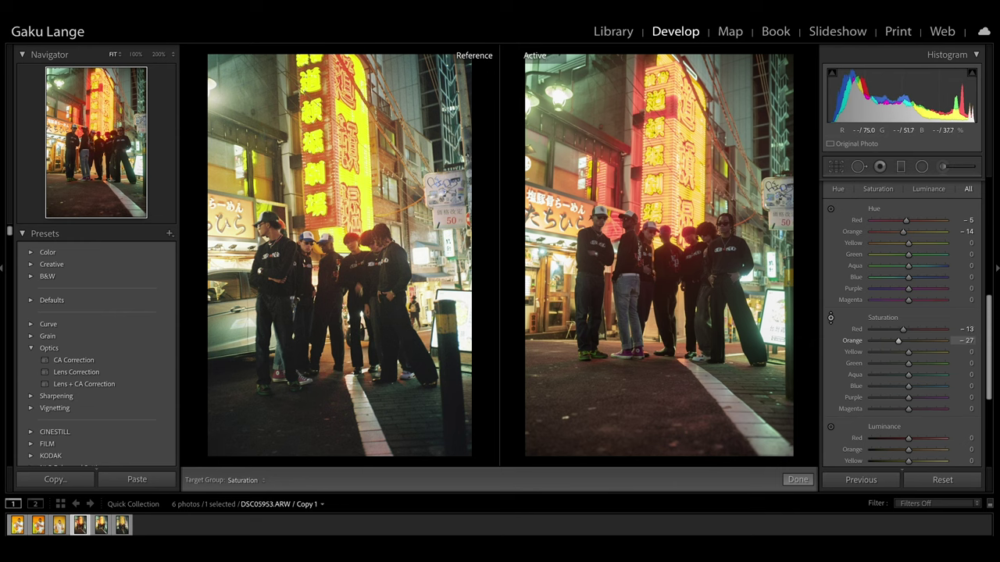
{"action": "left_click_drag", "start_coordinate": [644, 222], "coordinate": [644, 218]}
Step: Shift the sign's hue to Red +4, Orange +5 and Yellow +9, and its saturation to Orange −19 and Yellow +19
{"action": "left_click", "coordinate": [831, 208]}
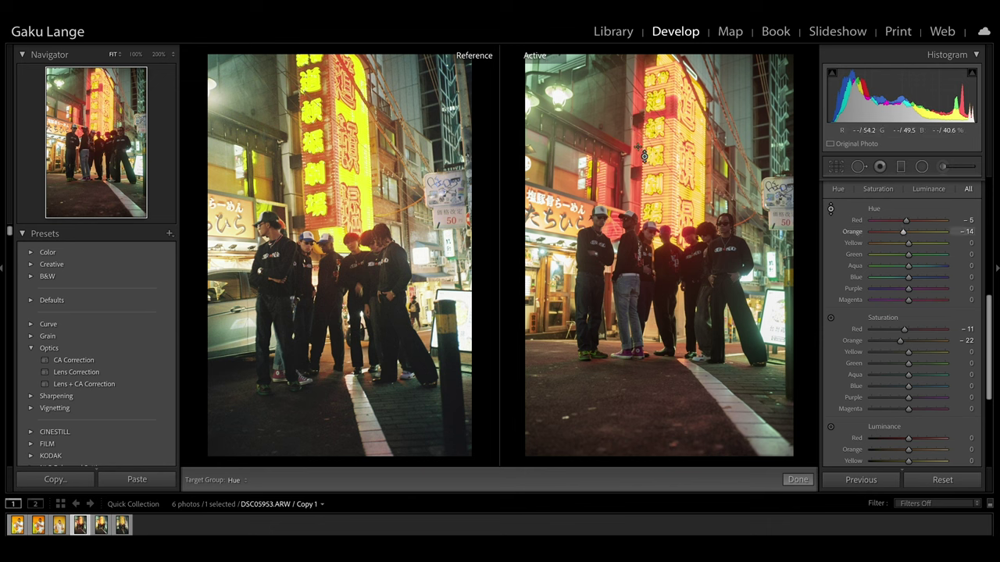
{"action": "mouse_move", "coordinate": [644, 156]}
{"action": "left_mouse_down"}
{"action": "mouse_move", "coordinate": [644, 132]}
{"action": "mouse_move", "coordinate": [644, 156]}
{"action": "left_mouse_up"}
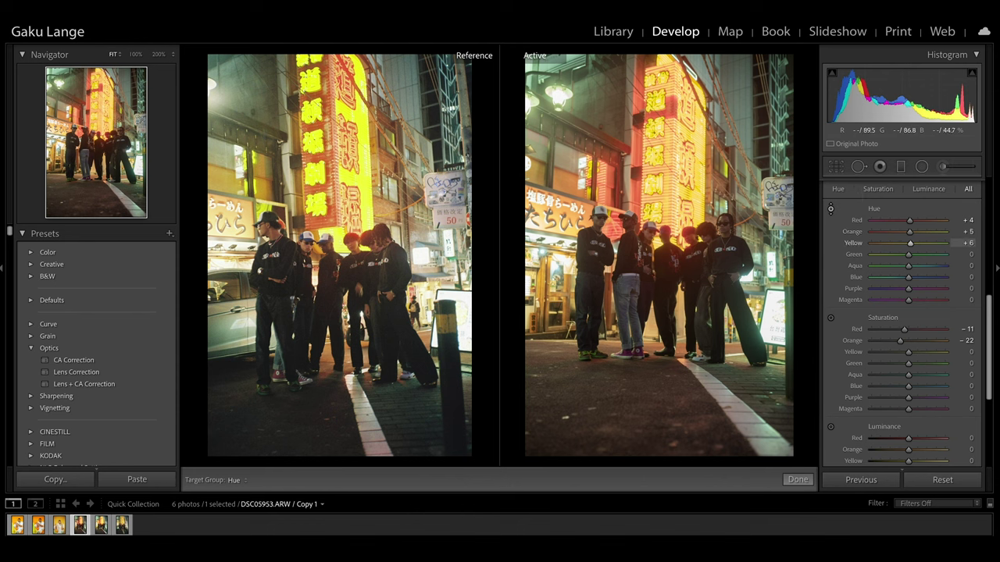
{"action": "mouse_move", "coordinate": [655, 164]}
{"action": "left_mouse_down"}
{"action": "mouse_move", "coordinate": [655, 144]}
{"action": "mouse_move", "coordinate": [655, 166]}
{"action": "left_mouse_up"}
{"action": "left_click", "coordinate": [831, 317]}
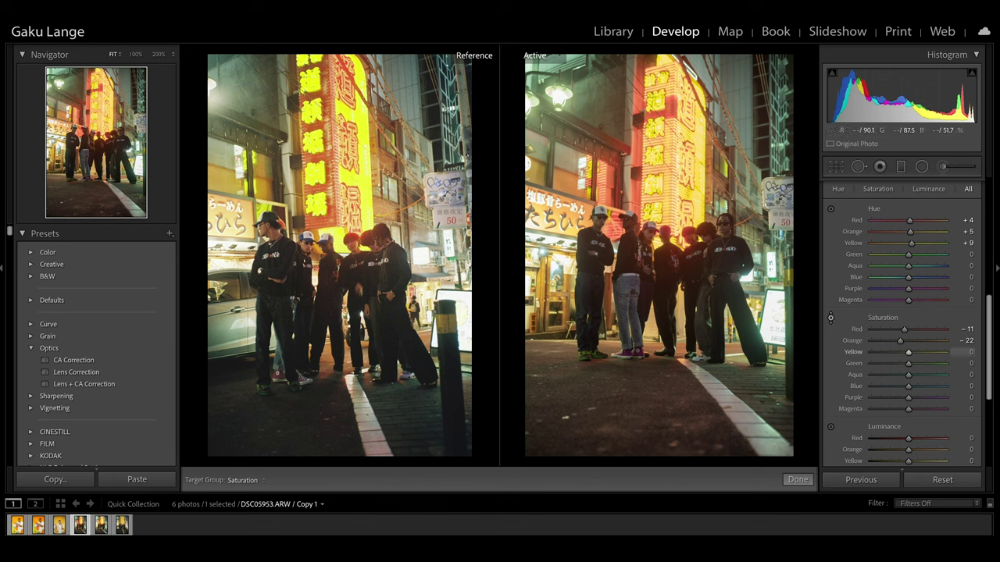
{"action": "left_click_drag", "start_coordinate": [689, 156], "coordinate": [689, 137]}
Step: Lower the luminance of the yellow sign to Orange −1 and Yellow −10 with targeted adjustment
{"action": "scroll", "coordinate": [839, 402], "scroll_direction": "down", "scroll_amount": 2}
{"action": "left_click", "coordinate": [829, 393]}
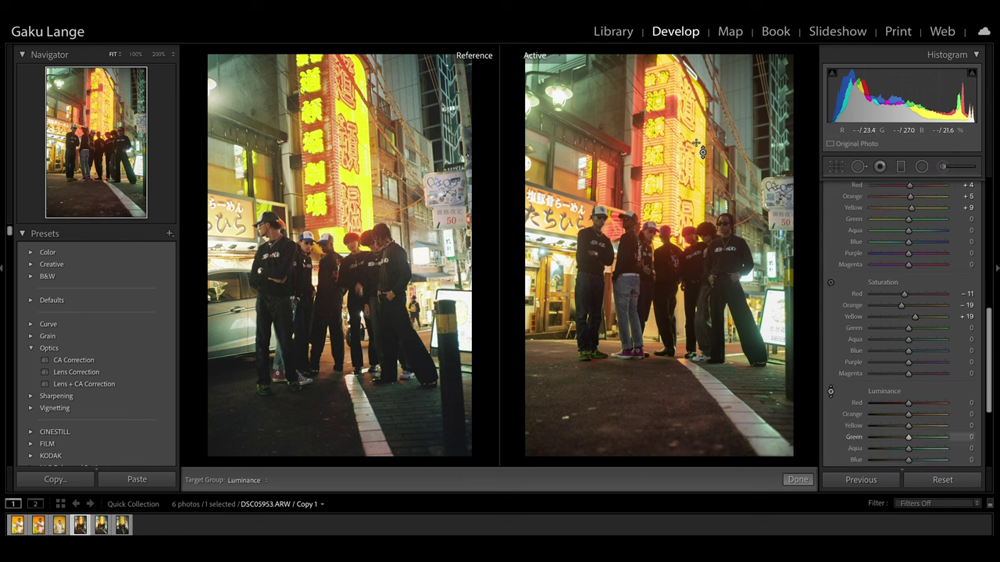
{"action": "left_click_drag", "start_coordinate": [684, 149], "coordinate": [664, 171]}
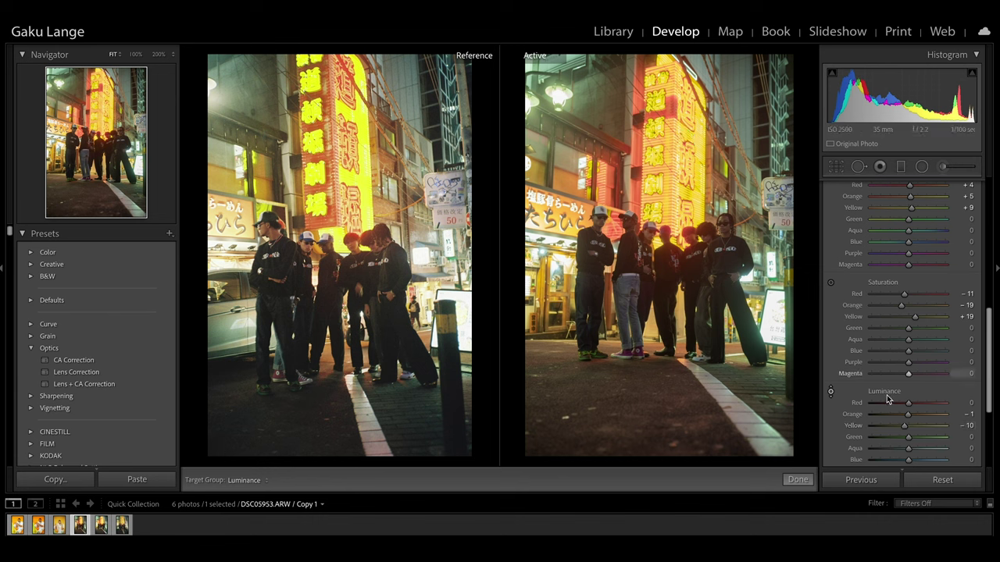
{"action": "scroll", "coordinate": [887, 399], "scroll_direction": "down", "scroll_amount": 2}
{"action": "scroll", "coordinate": [899, 330], "scroll_direction": "up", "scroll_amount": 3}
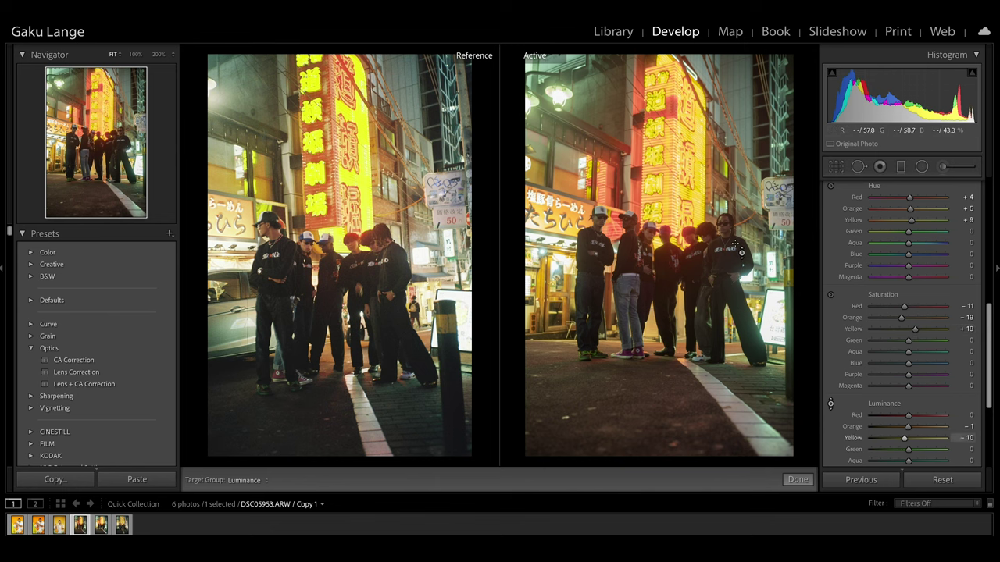
Step: Examine the people's skin tones and dark clothing up close in both the reference and active photos
{"action": "key", "text": "super+="}
{"action": "left_click", "coordinate": [831, 404]}
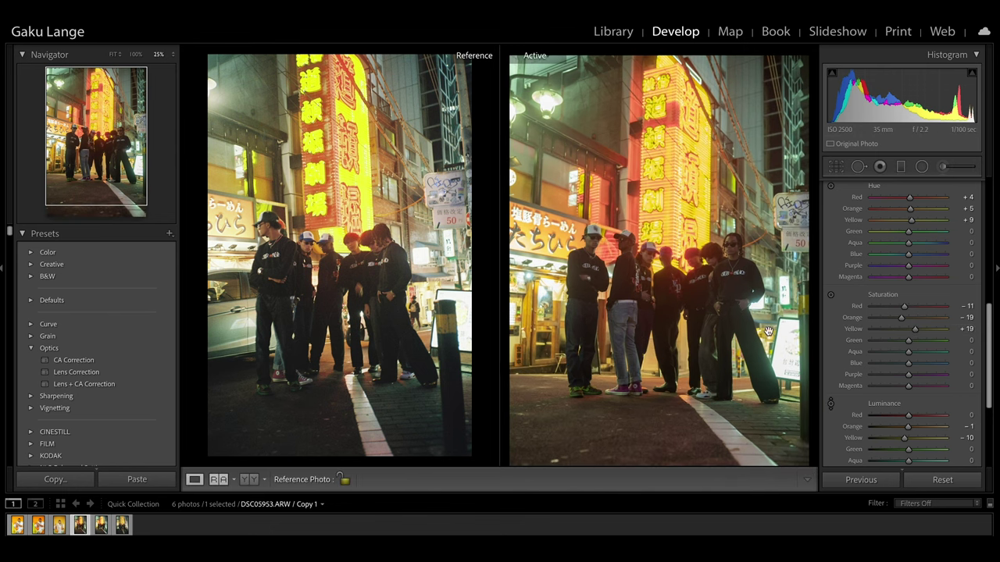
{"action": "left_click", "coordinate": [733, 253]}
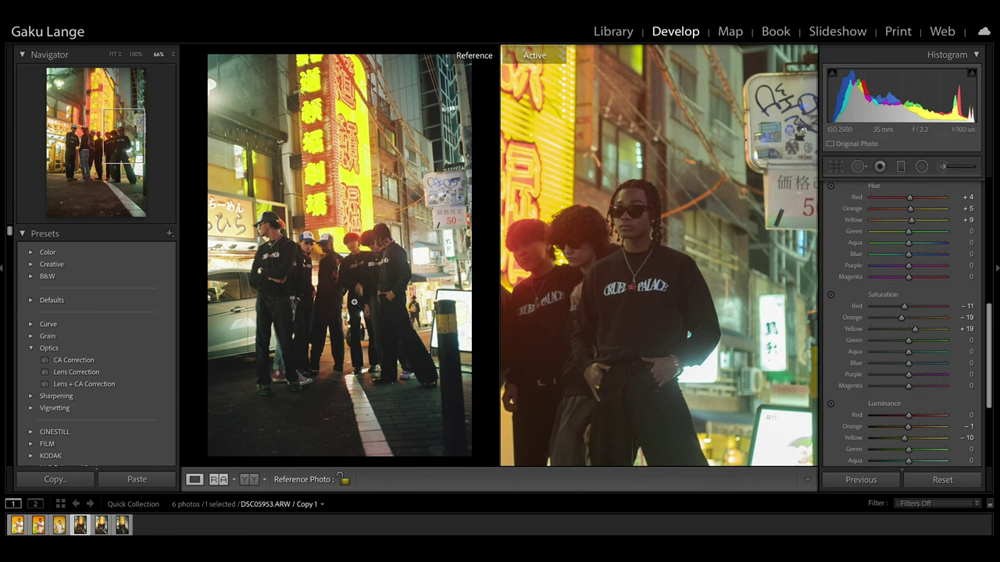
{"action": "left_click", "coordinate": [455, 282]}
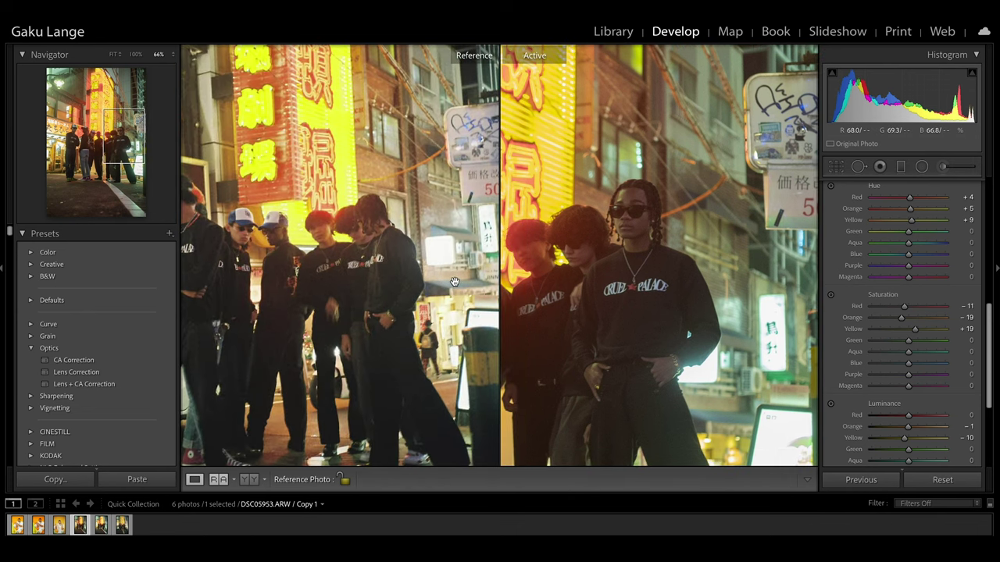
{"action": "key", "text": "super+="}
{"action": "left_click_drag", "start_coordinate": [411, 287], "coordinate": [382, 240]}
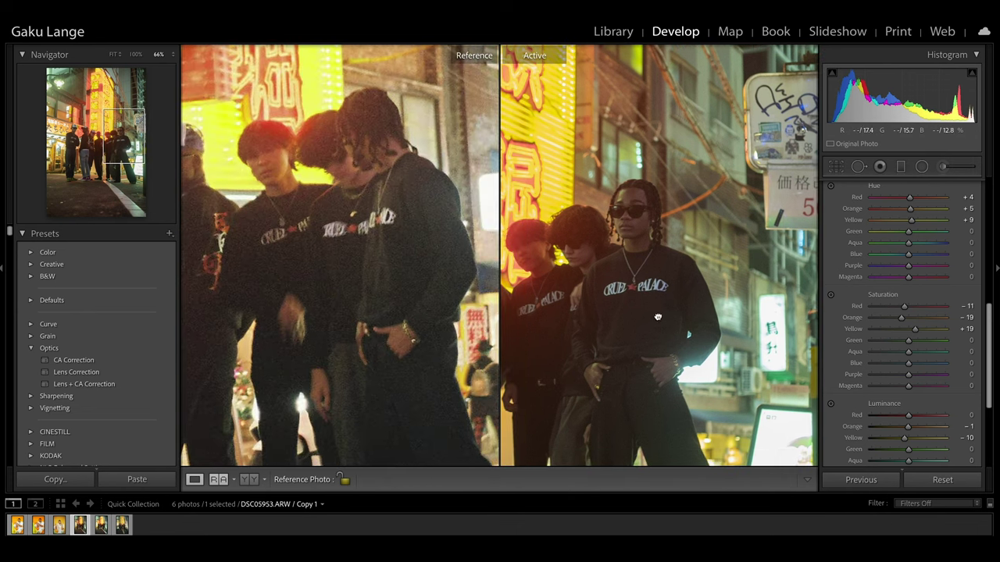
{"action": "left_click_drag", "start_coordinate": [658, 316], "coordinate": [658, 252]}
{"action": "left_click_drag", "start_coordinate": [346, 291], "coordinate": [450, 290]}
{"action": "left_click_drag", "start_coordinate": [329, 291], "coordinate": [391, 298]}
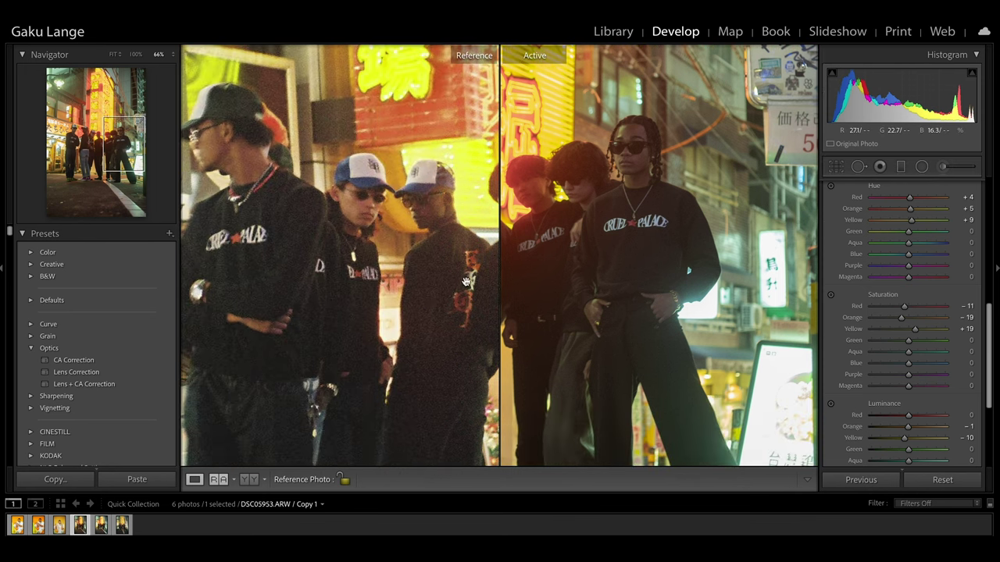
{"action": "left_click_drag", "start_coordinate": [556, 270], "coordinate": [690, 268]}
{"action": "left_click_drag", "start_coordinate": [580, 209], "coordinate": [623, 227]}
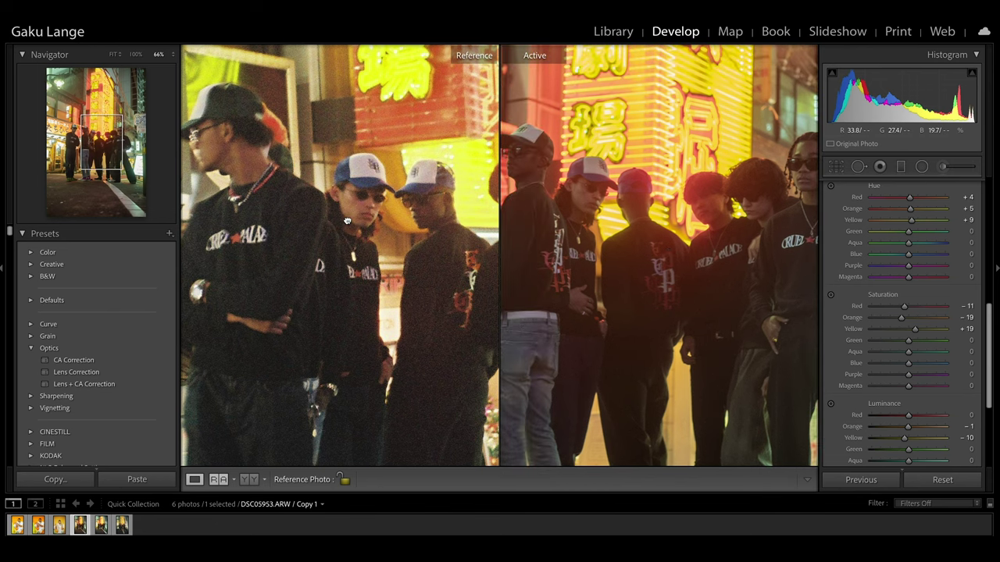
{"action": "left_click_drag", "start_coordinate": [346, 220], "coordinate": [376, 231]}
{"action": "left_click_drag", "start_coordinate": [618, 246], "coordinate": [633, 254]}
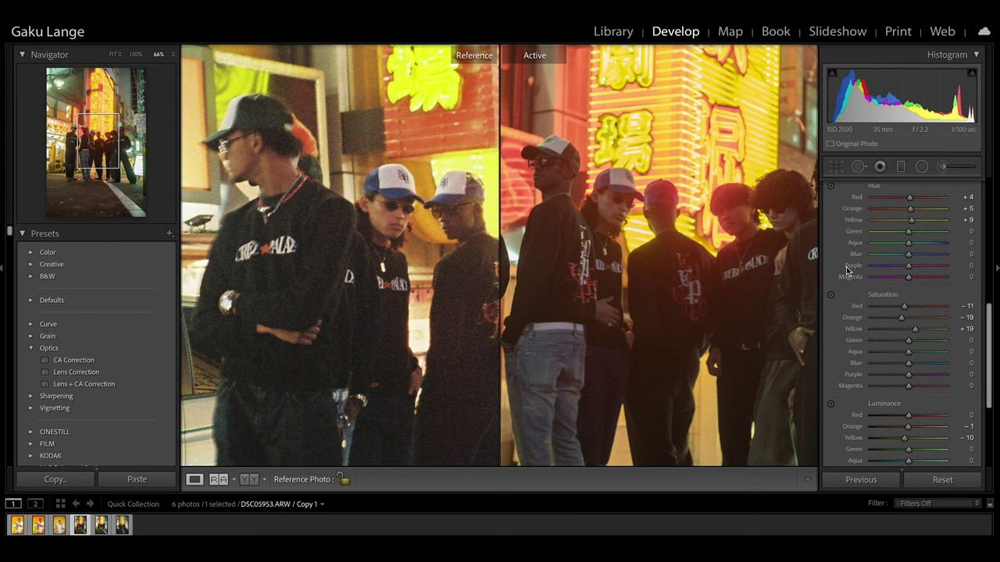
Step: Set the active photo's tones to Exposure +0.25, Highlights −100, Shadows +43, Whites +4 and Blacks −11
{"action": "scroll", "coordinate": [839, 268], "scroll_direction": "up", "scroll_amount": 6}
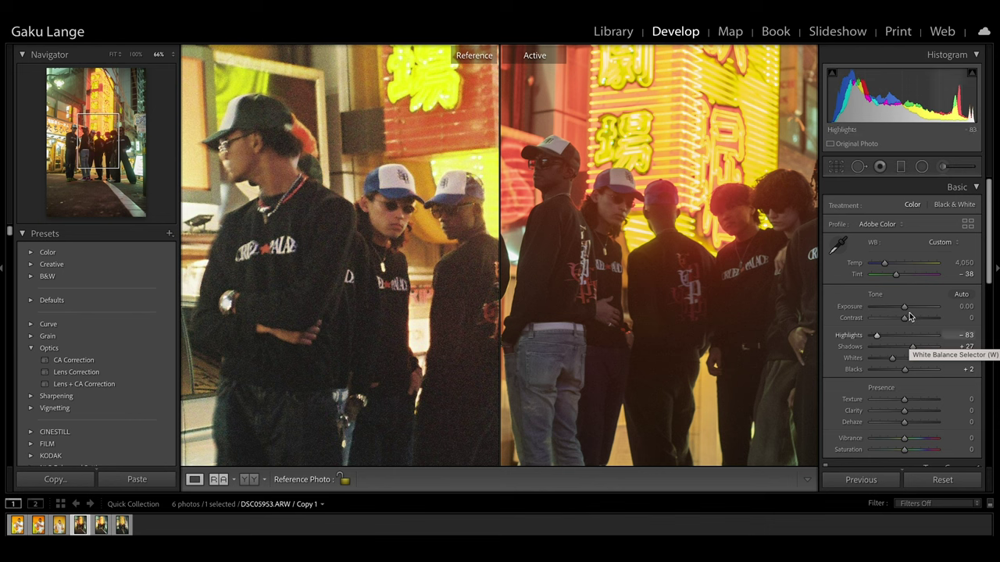
{"action": "left_click_drag", "start_coordinate": [904, 306], "coordinate": [906, 306]}
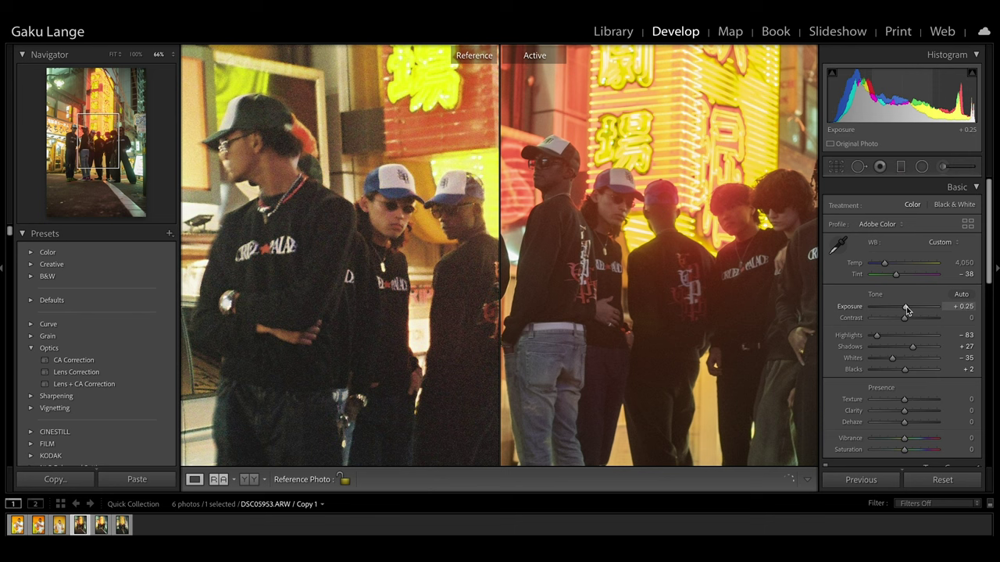
{"action": "left_click_drag", "start_coordinate": [912, 347], "coordinate": [871, 334]}
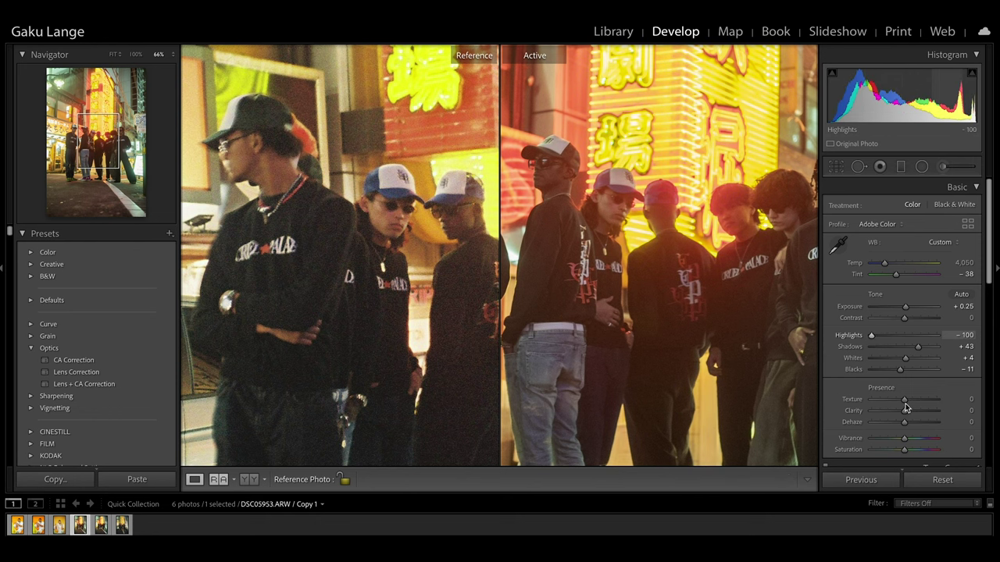
Step: Compare the people standing furthest right, and shift the active photo's hue to Orange +25 and Yellow +10 with targeted adjustment
{"action": "left_click_drag", "start_coordinate": [754, 294], "coordinate": [639, 285]}
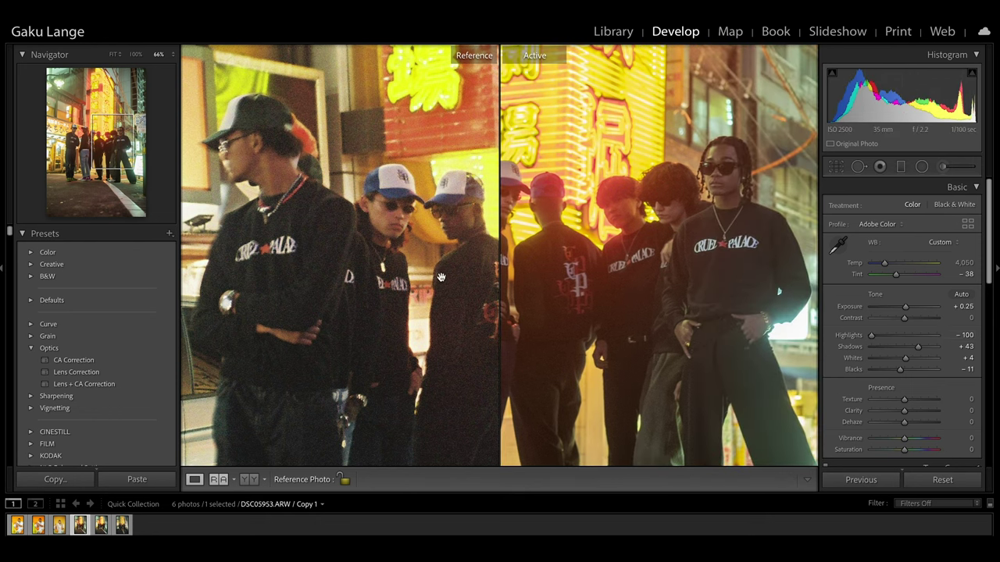
{"action": "left_click_drag", "start_coordinate": [433, 275], "coordinate": [284, 267]}
{"action": "left_click_drag", "start_coordinate": [407, 290], "coordinate": [279, 288]}
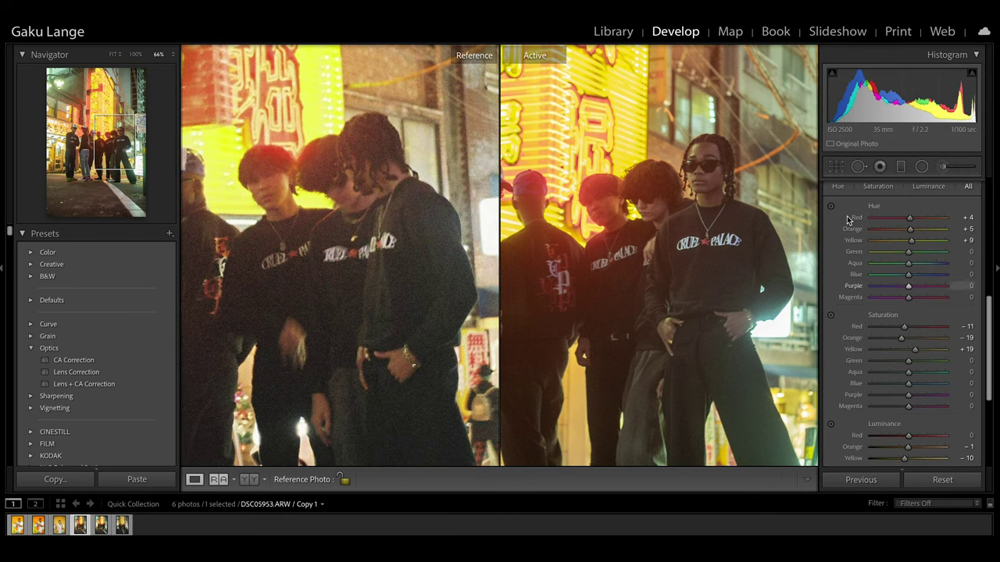
{"action": "left_click", "coordinate": [831, 207]}
{"action": "mouse_move", "coordinate": [728, 316]}
{"action": "left_mouse_down"}
{"action": "mouse_move", "coordinate": [728, 337]}
{"action": "mouse_move", "coordinate": [729, 325]}
{"action": "left_mouse_up"}
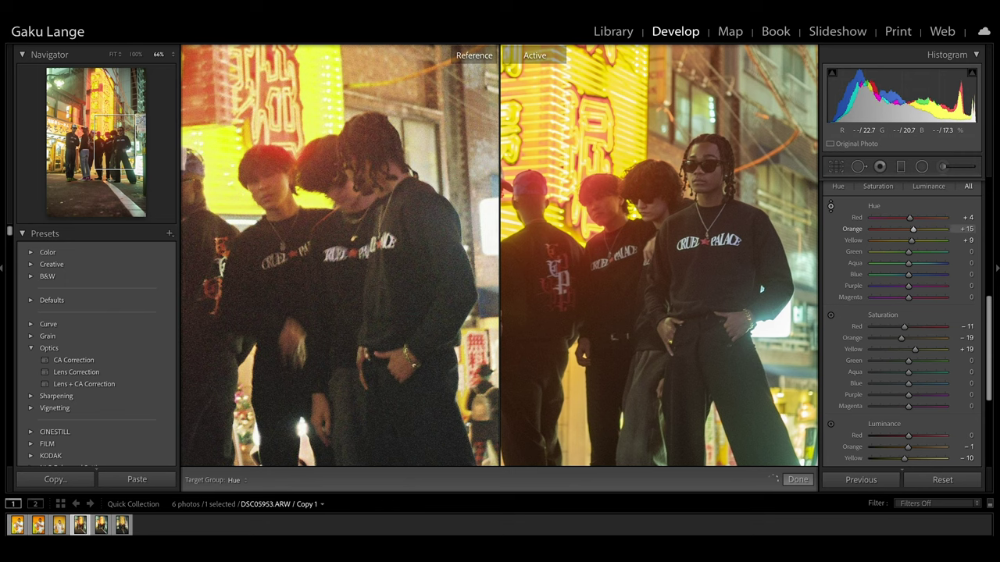
{"action": "left_click_drag", "start_coordinate": [729, 306], "coordinate": [729, 309]}
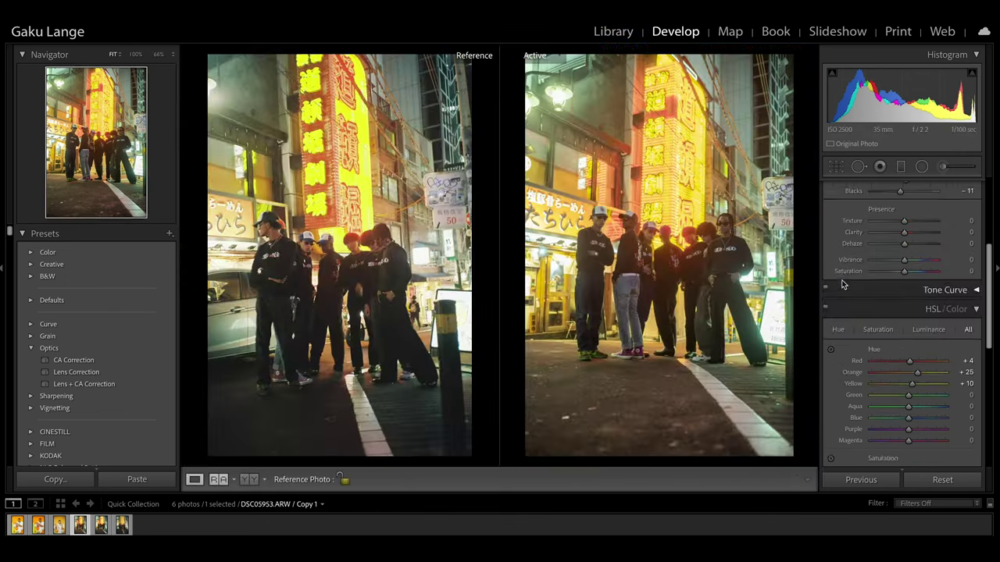
Step: Deepen the night street photo's Blacks to −36
{"action": "scroll", "coordinate": [843, 284], "scroll_direction": "up", "scroll_amount": 2}
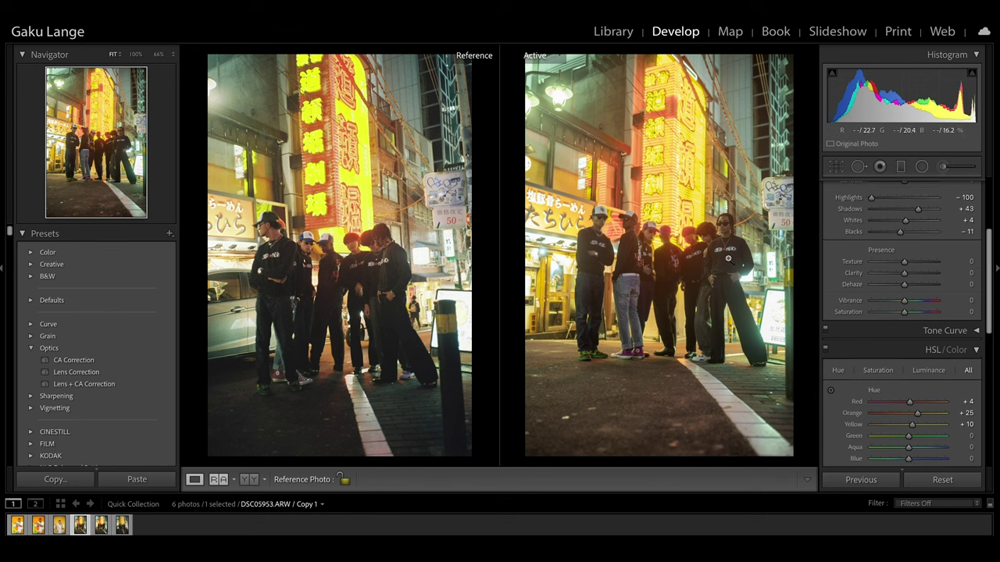
{"action": "scroll", "coordinate": [906, 246], "scroll_direction": "up", "scroll_amount": 1}
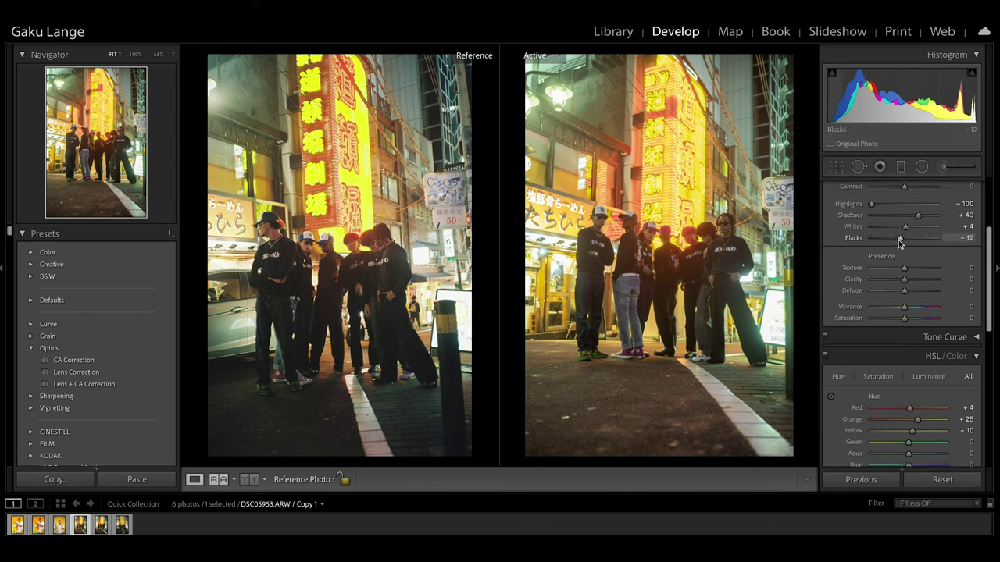
{"action": "left_click_drag", "start_coordinate": [898, 243], "coordinate": [892, 289]}
Step: Set the night street photo's white balance to Temp 3,881 and Tint −30
{"action": "scroll", "coordinate": [892, 290], "scroll_direction": "up", "scroll_amount": 3}
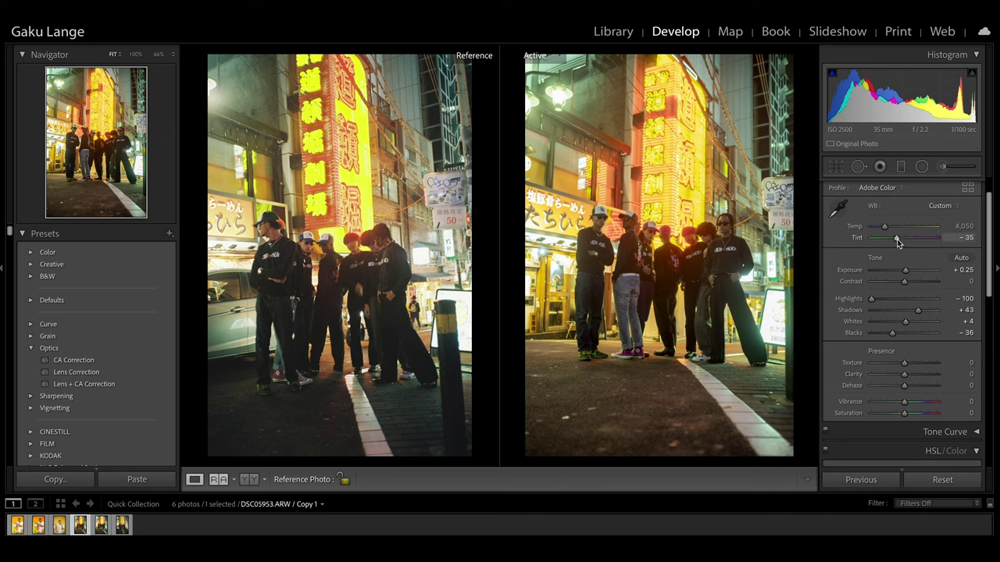
{"action": "key", "text": "Up"}
{"action": "left_click_drag", "start_coordinate": [884, 227], "coordinate": [883, 228]}
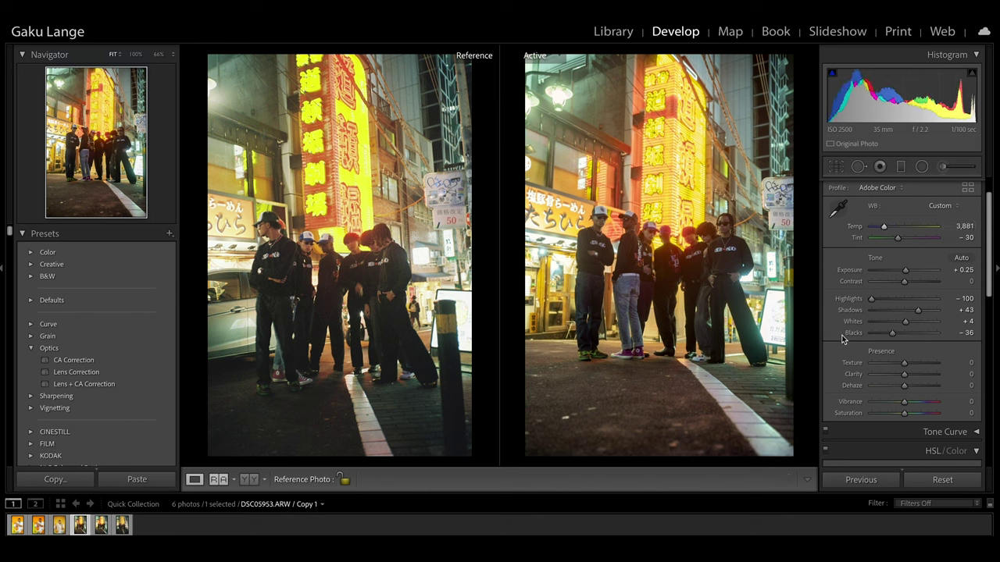
Step: Refine the orange skin tones to Hue +10, Saturation +6 and Luminance −4, and compare them with the reference
{"action": "scroll", "coordinate": [844, 336], "scroll_direction": "down", "scroll_amount": 5}
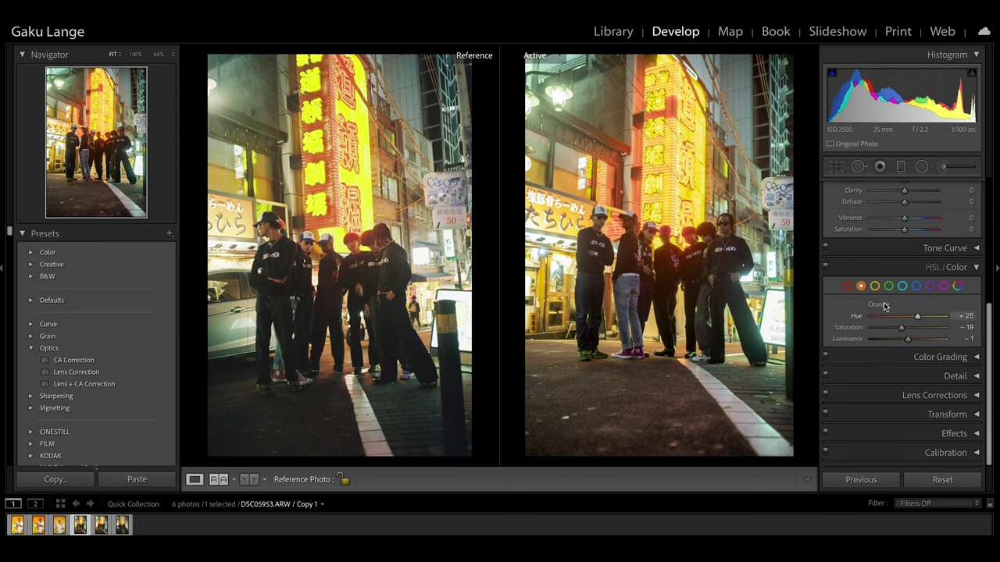
{"action": "left_click", "coordinate": [732, 230]}
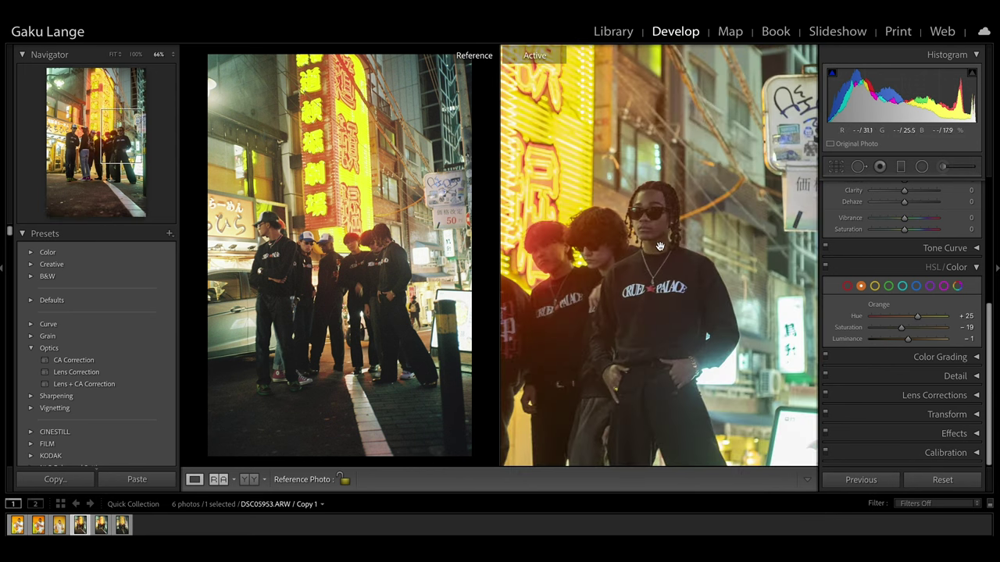
{"action": "mouse_move", "coordinate": [918, 319]}
{"action": "left_mouse_down"}
{"action": "mouse_move", "coordinate": [892, 317]}
{"action": "mouse_move", "coordinate": [924, 322]}
{"action": "left_mouse_up"}
{"action": "key", "text": "super+z"}
{"action": "key", "text": "ctrl+z"}
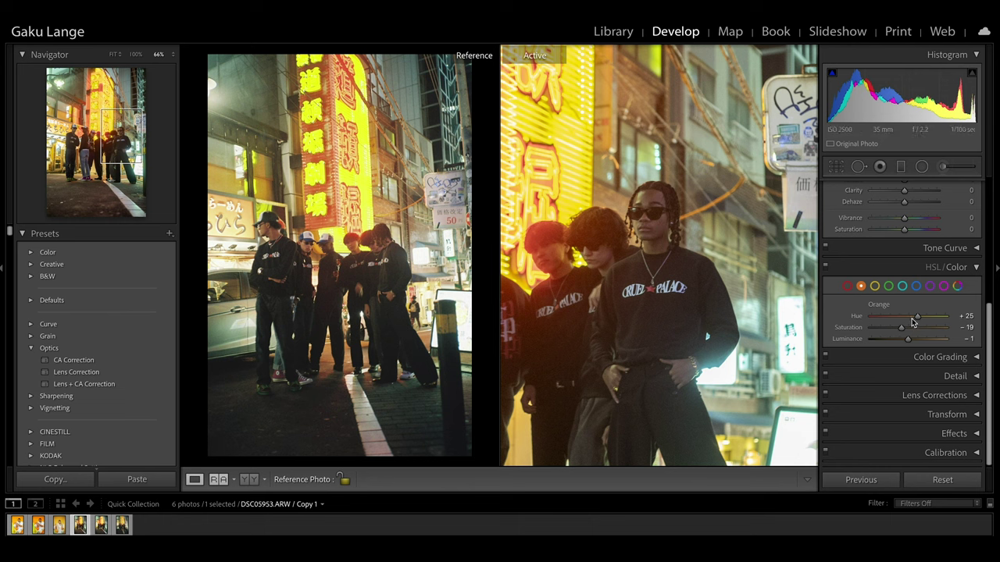
{"action": "left_click_drag", "start_coordinate": [905, 331], "coordinate": [920, 320]}
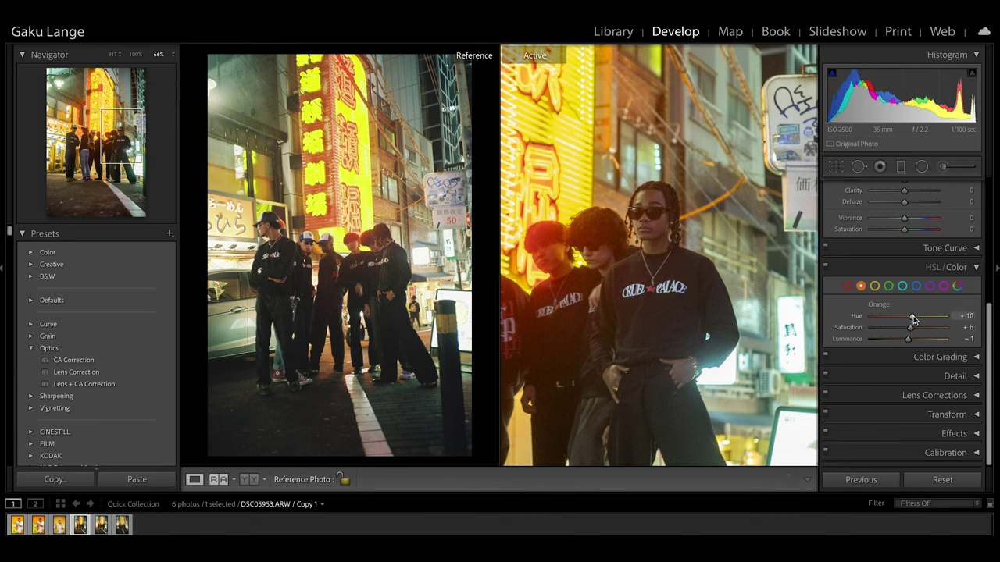
{"action": "left_click_drag", "start_coordinate": [911, 338], "coordinate": [909, 341]}
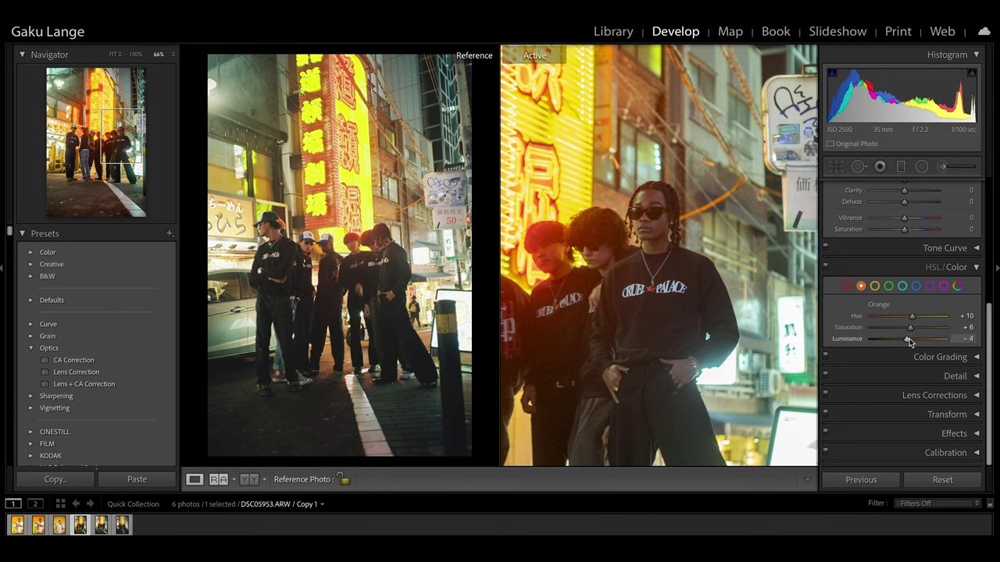
{"action": "key", "text": "z"}
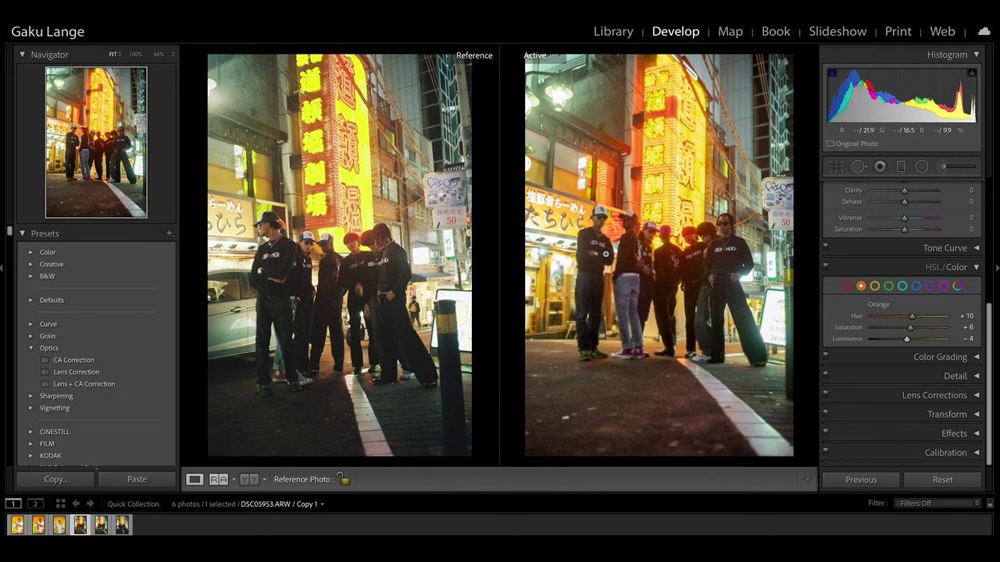
{"action": "left_click", "coordinate": [400, 245]}
{"action": "left_click", "coordinate": [400, 244]}
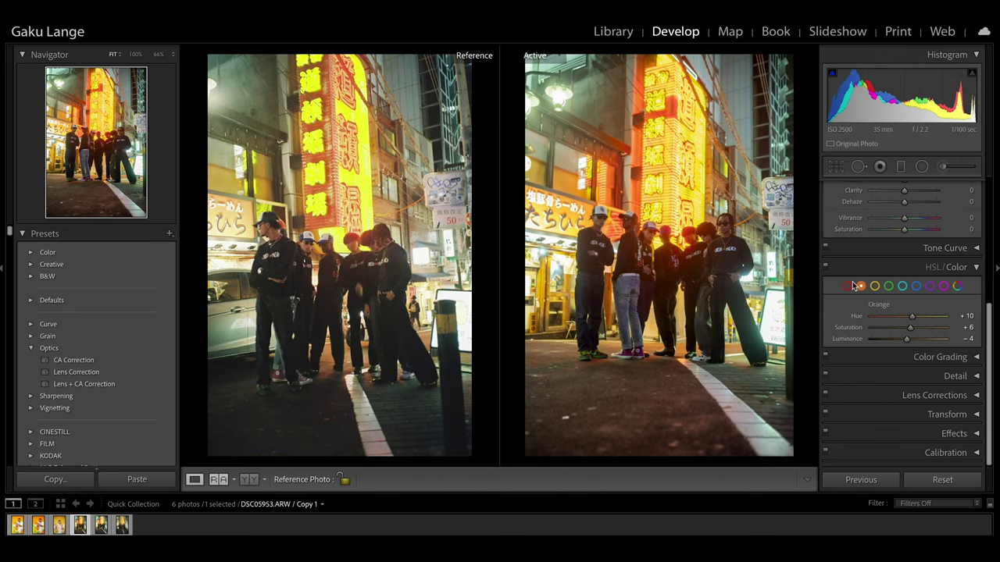
Step: Fine-tune the vibrance of the night street photo
{"action": "scroll", "coordinate": [857, 251], "scroll_direction": "up", "scroll_amount": 1}
{"action": "scroll", "coordinate": [857, 251], "scroll_direction": "up", "scroll_amount": 2}
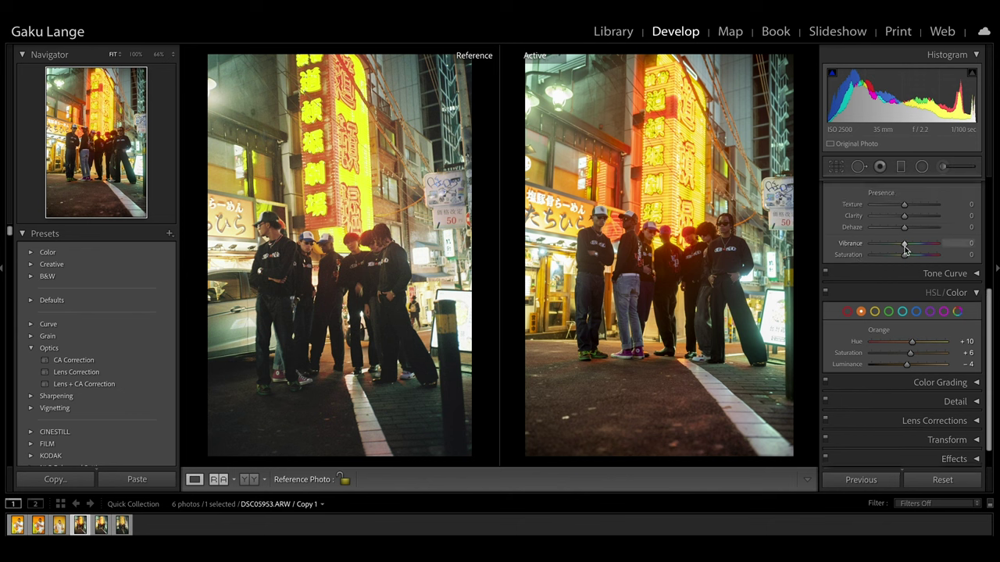
{"action": "left_click_drag", "start_coordinate": [905, 248], "coordinate": [905, 250]}
{"action": "scroll", "coordinate": [844, 346], "scroll_direction": "up", "scroll_amount": 5}
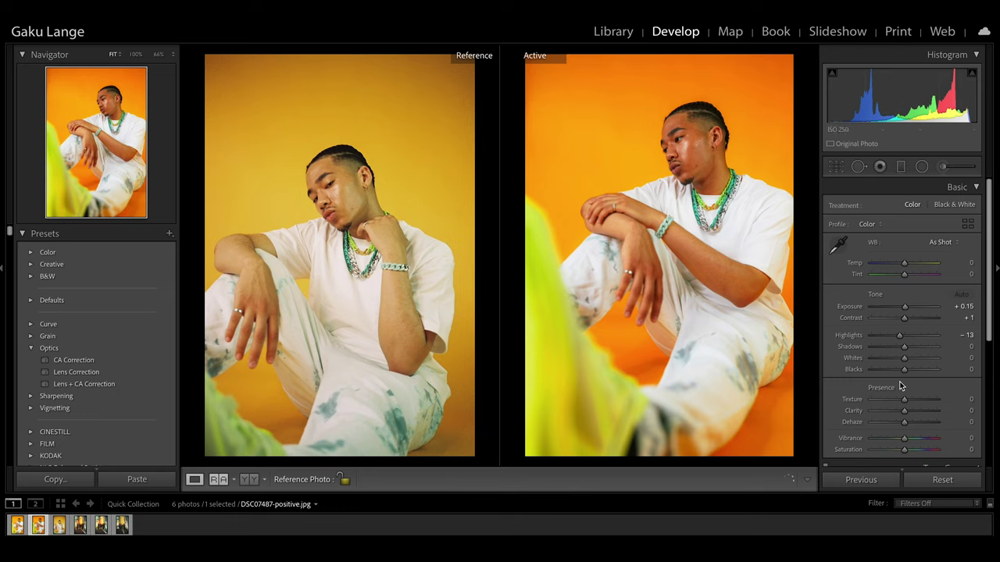
Step: Compare the faces in both portraits up close, and set the active portrait to Shadows −11 and Whites +13
{"action": "left_click_drag", "start_coordinate": [904, 351], "coordinate": [899, 349]}
{"action": "left_click", "coordinate": [708, 111]}
{"action": "left_click", "coordinate": [363, 188]}
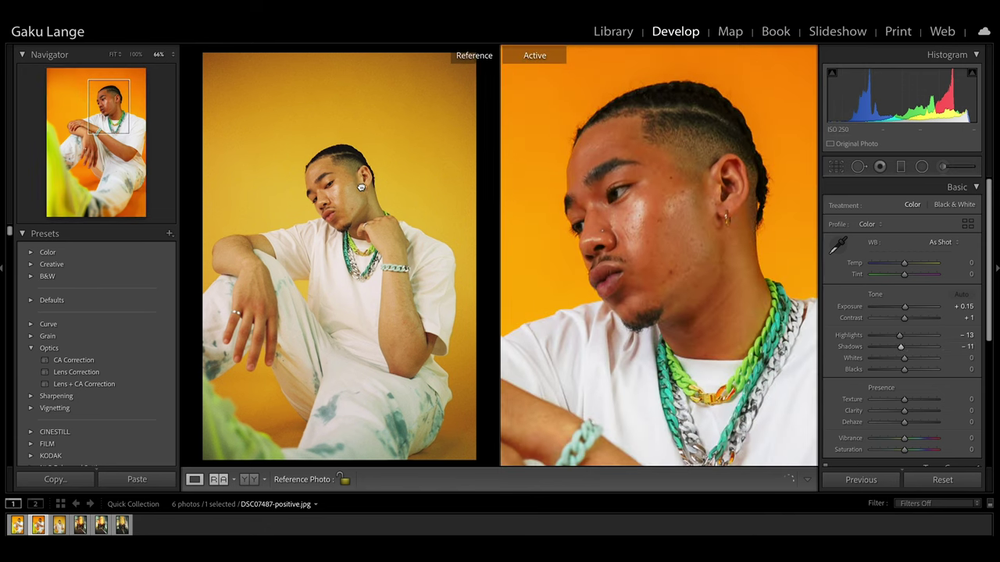
{"action": "left_click_drag", "start_coordinate": [338, 147], "coordinate": [341, 274]}
{"action": "left_click_drag", "start_coordinate": [412, 220], "coordinate": [413, 186]}
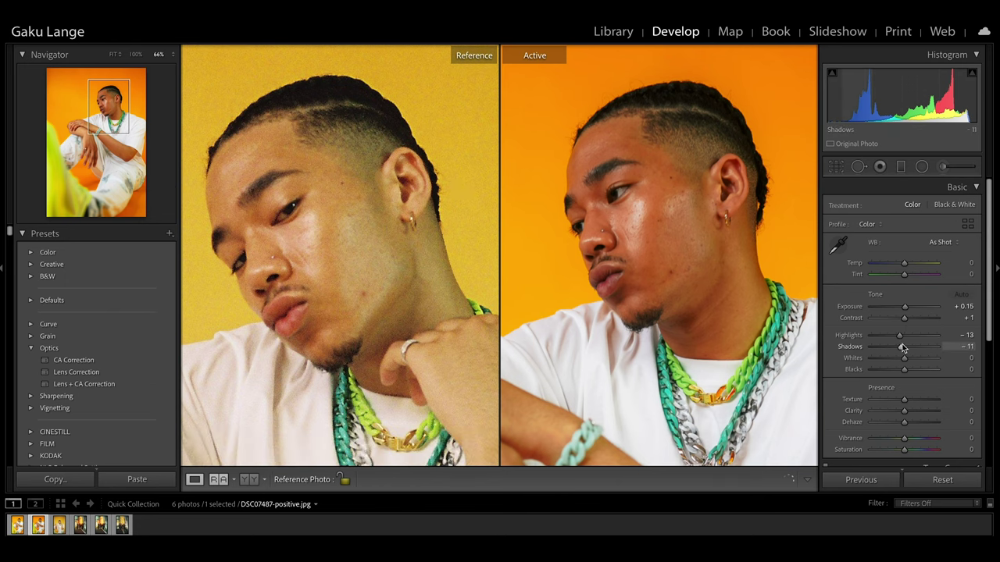
{"action": "left_click_drag", "start_coordinate": [907, 357], "coordinate": [913, 360]}
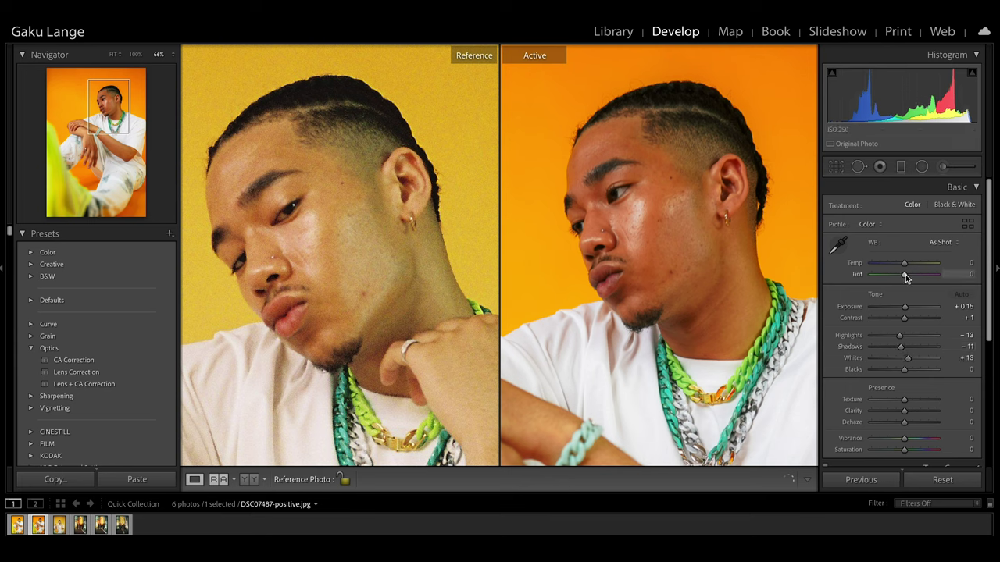
Step: Set the portrait's Tint to −21 with a slightly cooler Temp, and set Vibrance to +28 and Saturation to −6
{"action": "left_click_drag", "start_coordinate": [904, 275], "coordinate": [898, 279]}
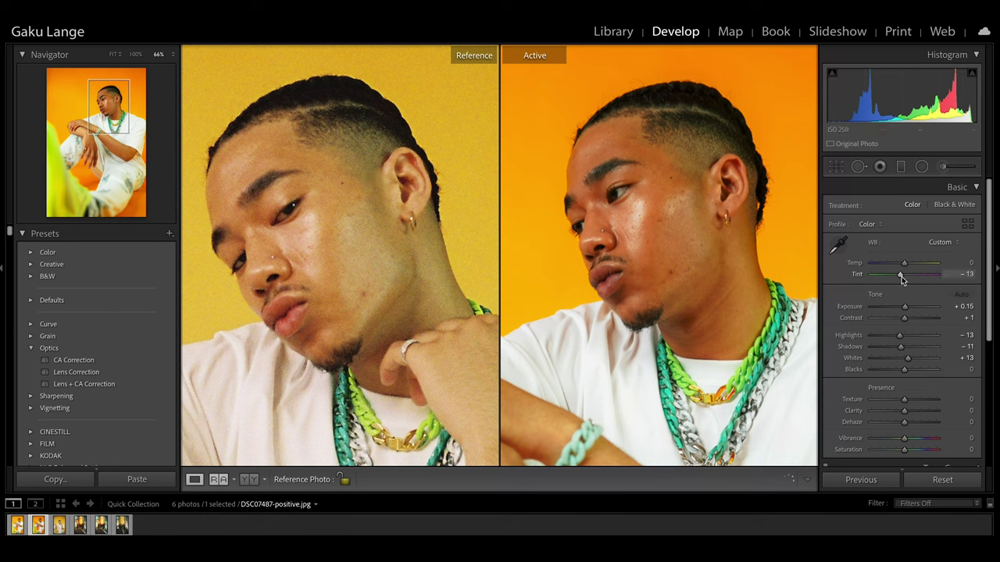
{"action": "left_click_drag", "start_coordinate": [902, 279], "coordinate": [896, 279]}
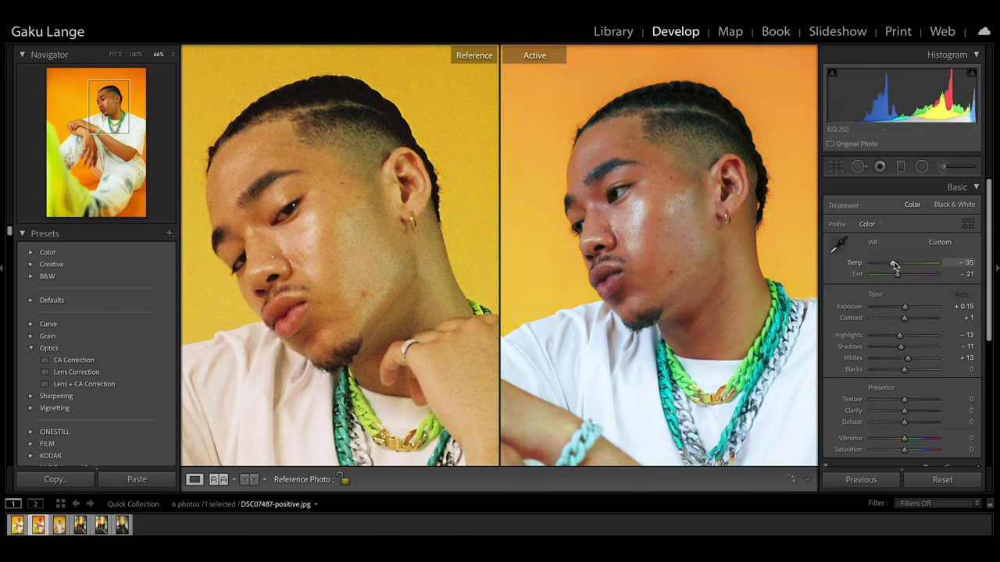
{"action": "mouse_move", "coordinate": [894, 265]}
{"action": "left_mouse_down"}
{"action": "mouse_move", "coordinate": [909, 265]}
{"action": "mouse_move", "coordinate": [899, 265]}
{"action": "left_mouse_up"}
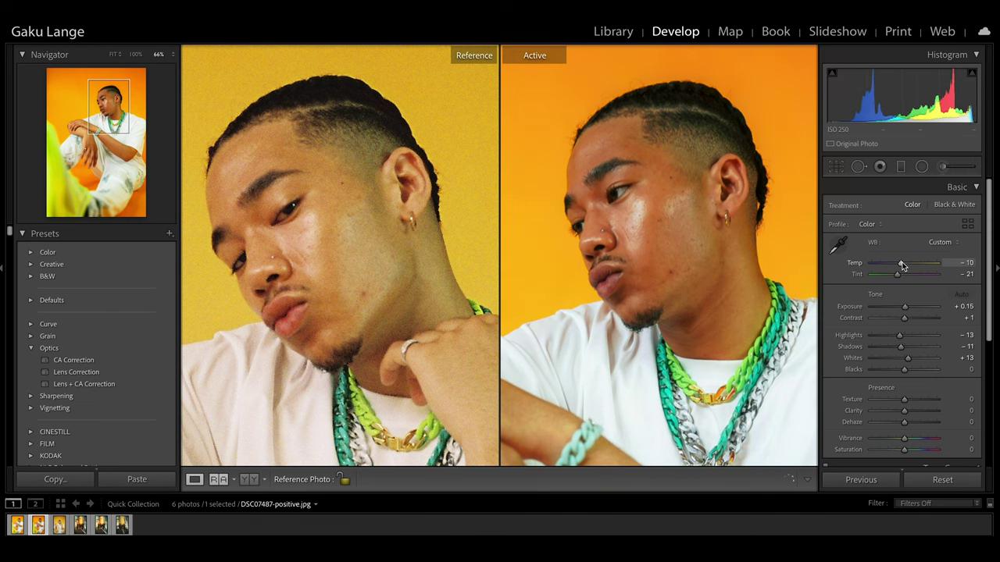
{"action": "left_click_drag", "start_coordinate": [902, 264], "coordinate": [901, 264]}
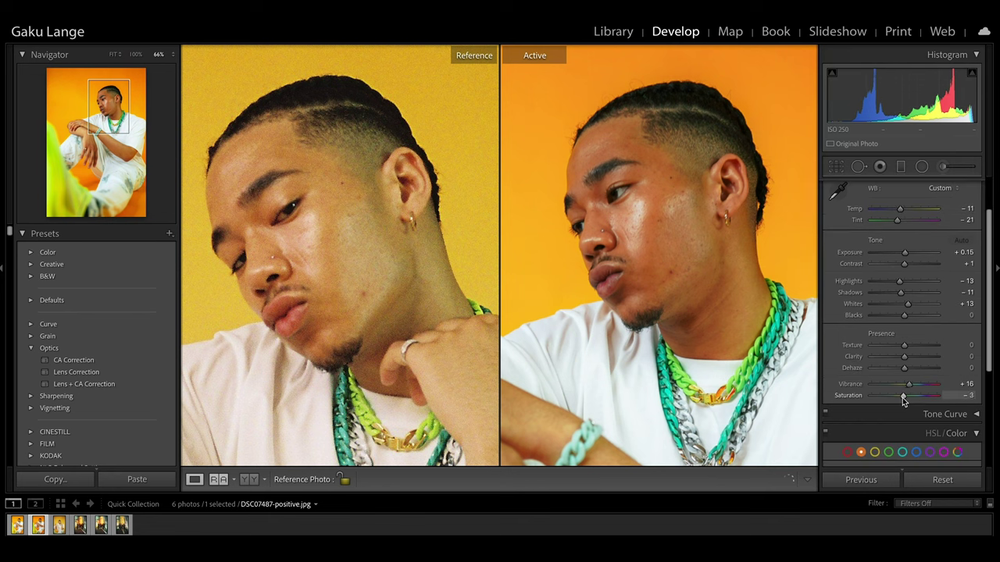
{"action": "left_click_drag", "start_coordinate": [903, 397], "coordinate": [913, 384]}
Step: Shift the hue of the portrait's orange background to Orange +19 and Yellow +10 with targeted adjustment
{"action": "key", "text": "ctrl+3"}
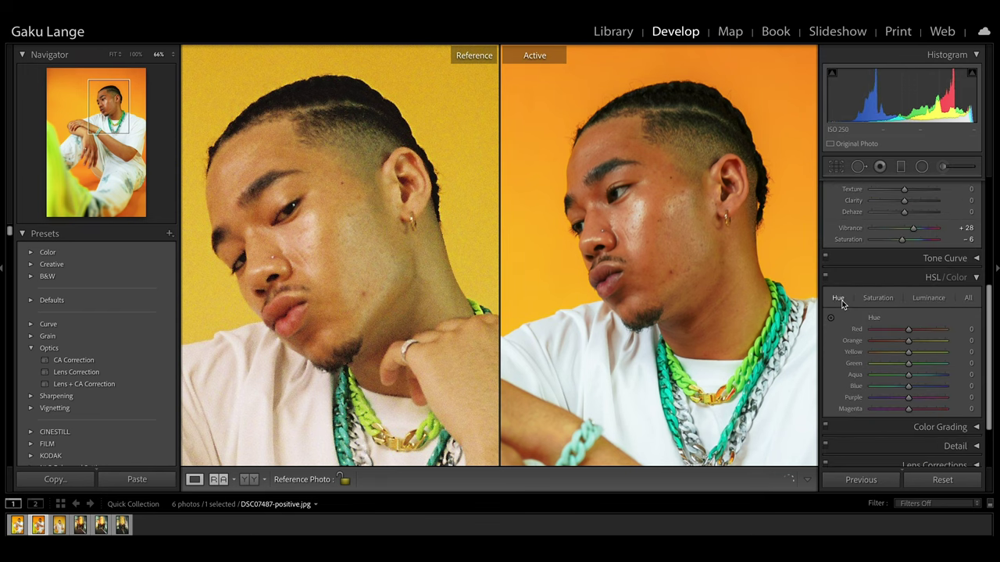
{"action": "left_click", "coordinate": [831, 319]}
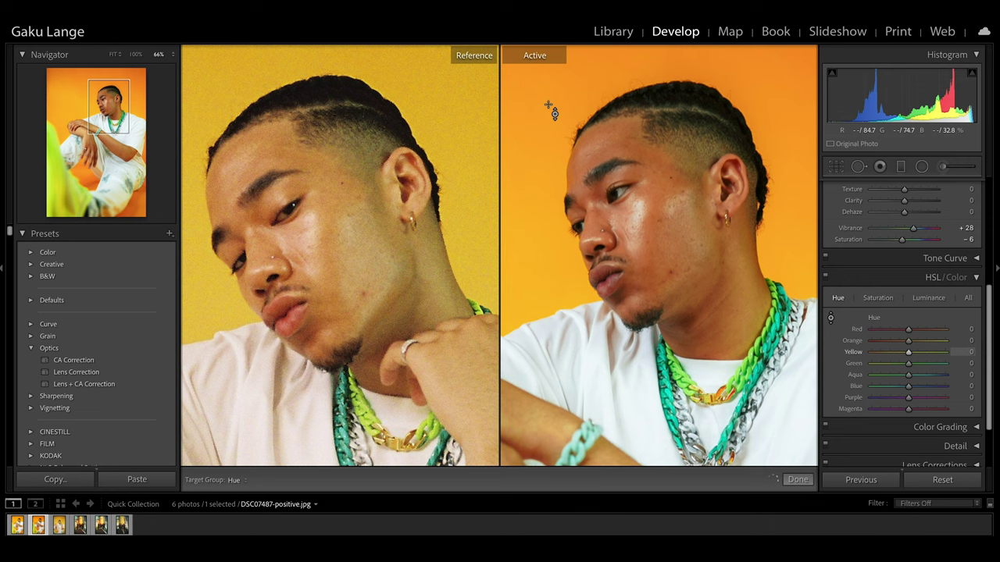
{"action": "left_click_drag", "start_coordinate": [781, 157], "coordinate": [781, 147]}
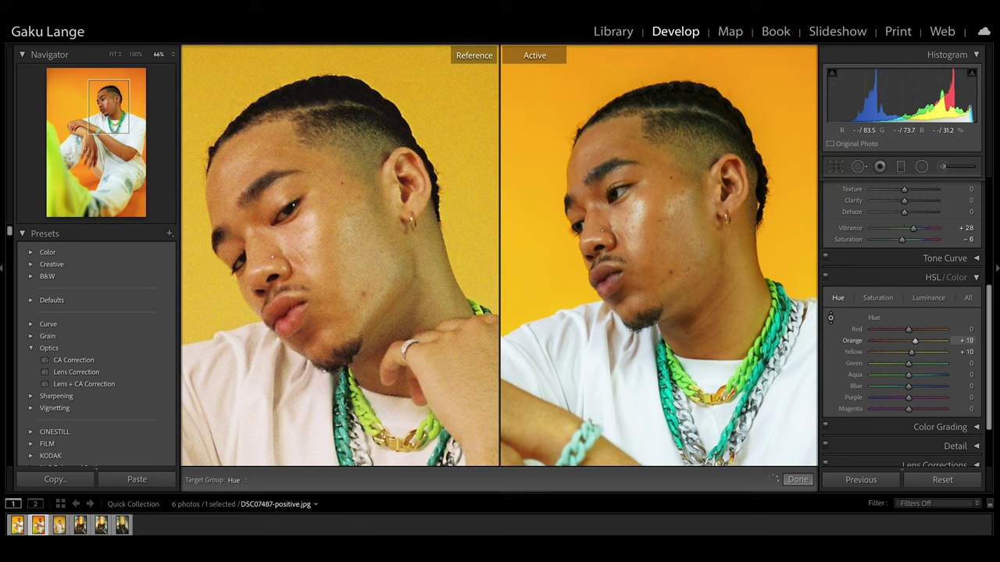
Step: Set the portrait's hue shifts to Orange +12, Yellow +21 and Green +11 with targeted adjustment on the background and green foreground fabric
{"action": "left_click_drag", "start_coordinate": [625, 266], "coordinate": [625, 271]}
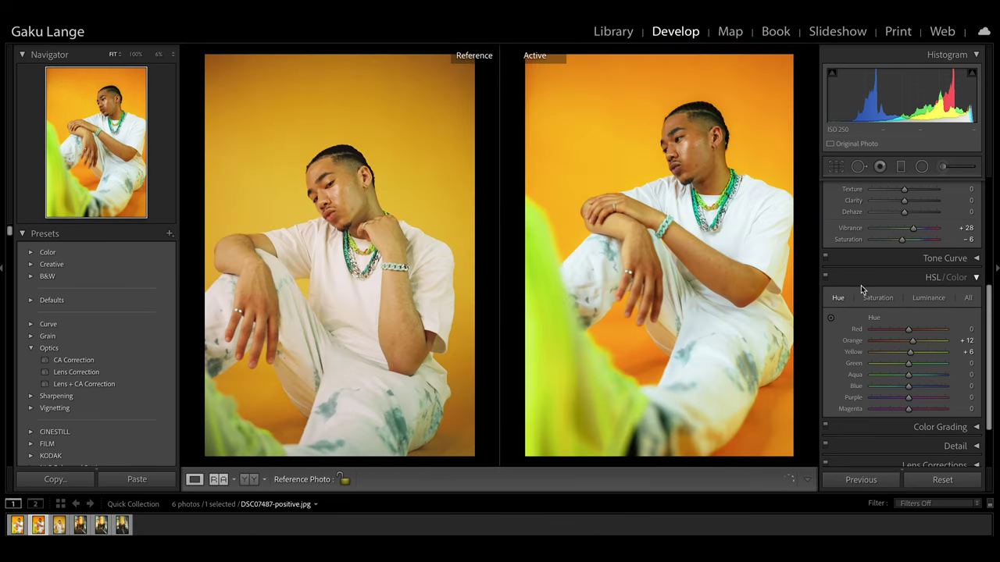
{"action": "left_click", "coordinate": [833, 316]}
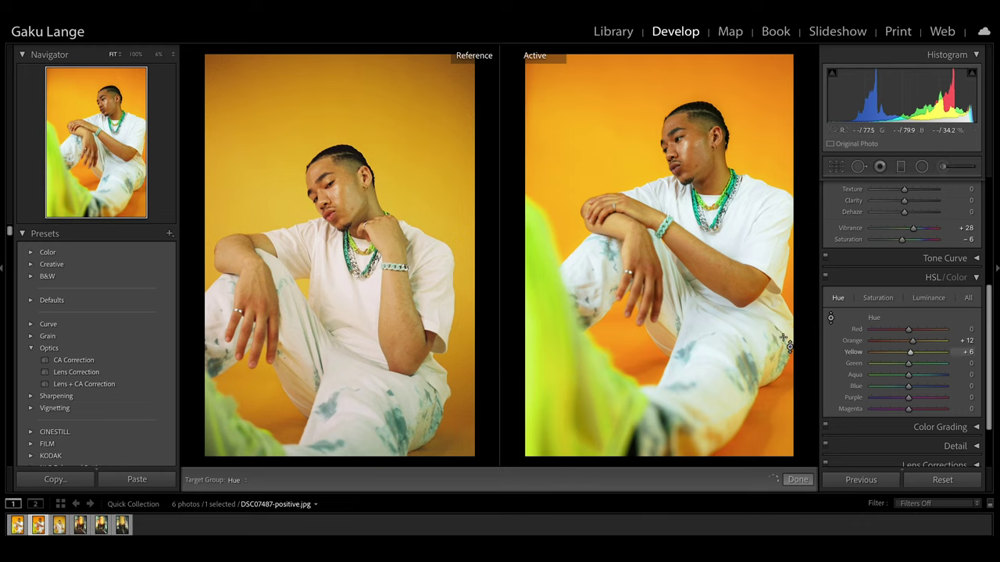
{"action": "left_click", "coordinate": [833, 318]}
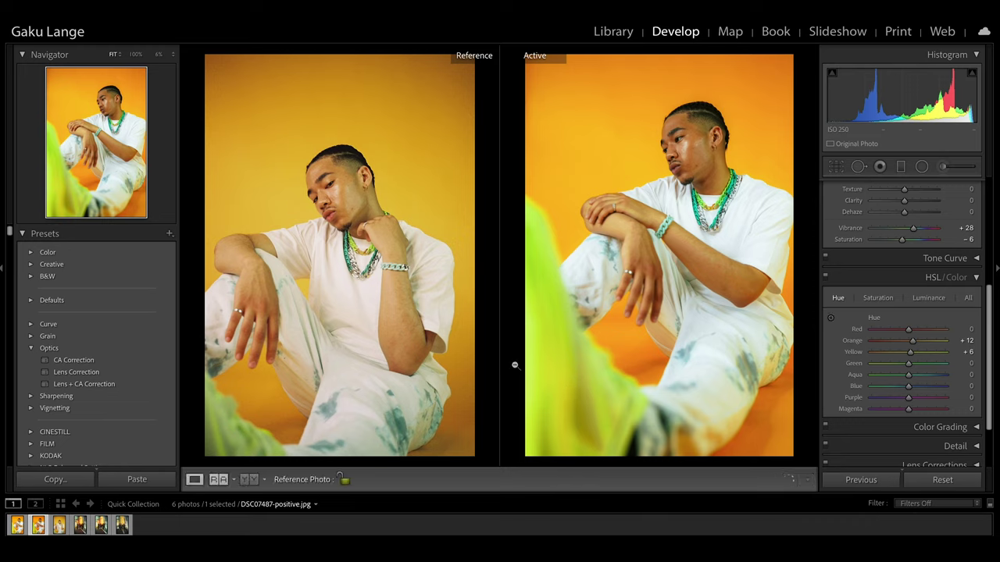
{"action": "left_click", "coordinate": [833, 320]}
{"action": "left_click_drag", "start_coordinate": [578, 378], "coordinate": [567, 343]}
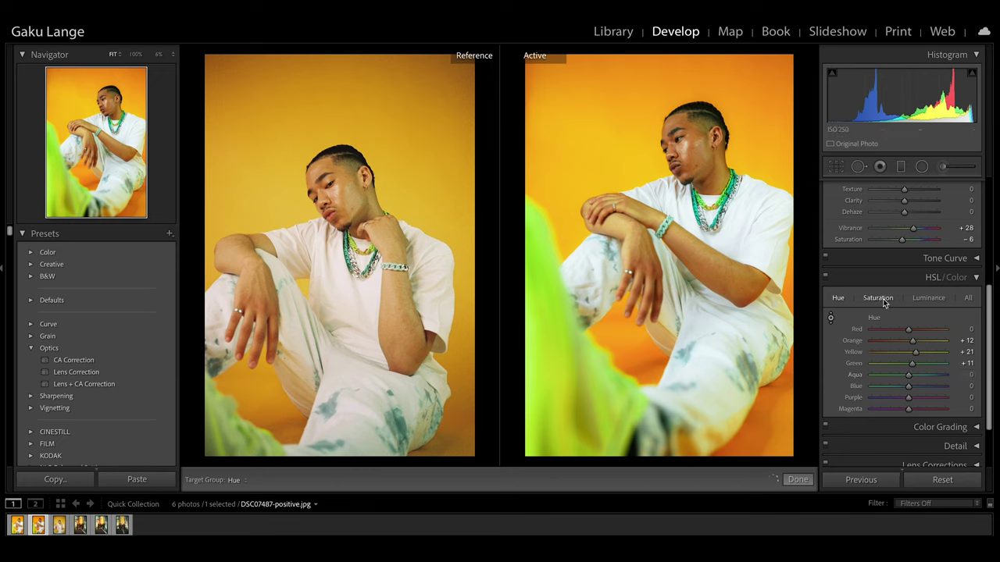
Step: Tone down the green foreground fabric with targeted adjustment: Luminance Yellow −1 and Green −1, Saturation Yellow −16 and Green −13
{"action": "left_click", "coordinate": [928, 297]}
{"action": "mouse_move", "coordinate": [562, 321]}
{"action": "left_mouse_down"}
{"action": "mouse_move", "coordinate": [561, 340]}
{"action": "mouse_move", "coordinate": [562, 323]}
{"action": "left_mouse_up"}
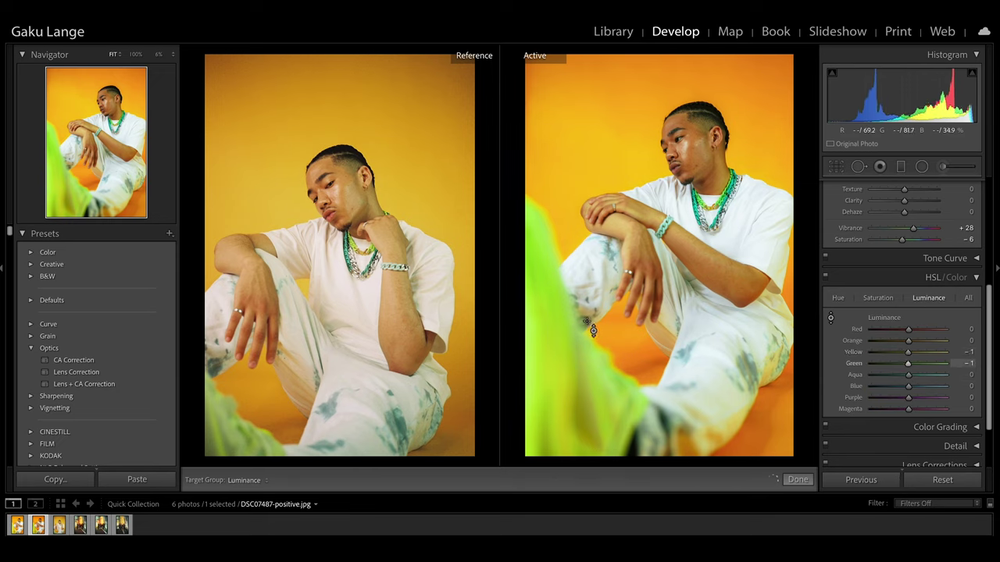
{"action": "left_click", "coordinate": [881, 301]}
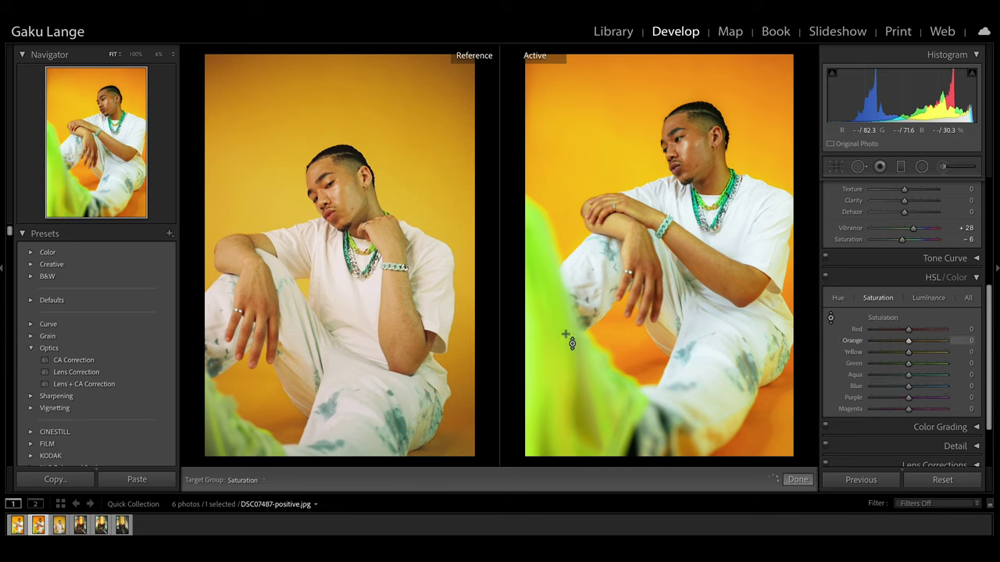
{"action": "left_click_drag", "start_coordinate": [576, 342], "coordinate": [576, 364]}
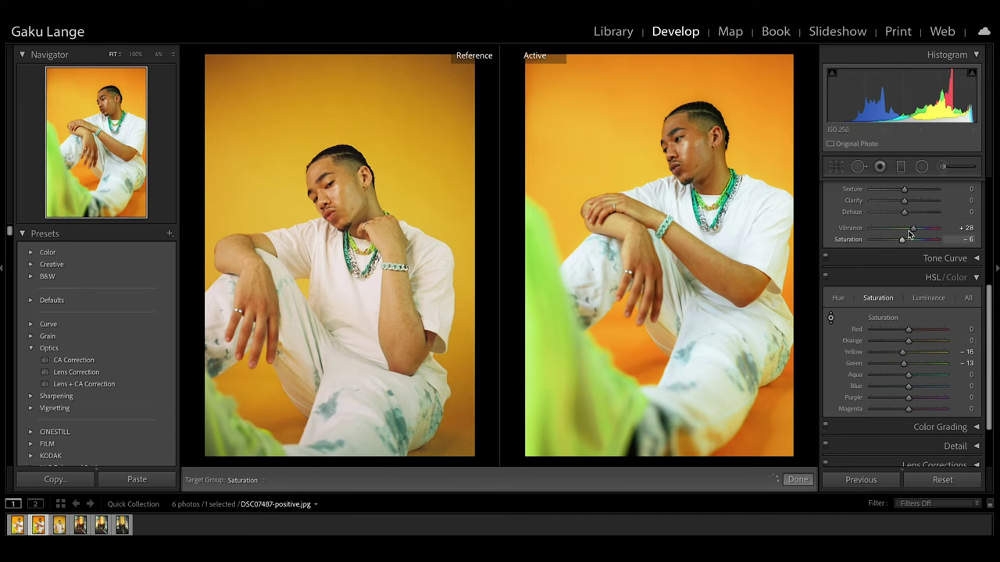
Step: Set the portrait's Vibrance to +31 and add a faint green tint to its shadows with Color Grading
{"action": "left_click_drag", "start_coordinate": [912, 232], "coordinate": [914, 232]}
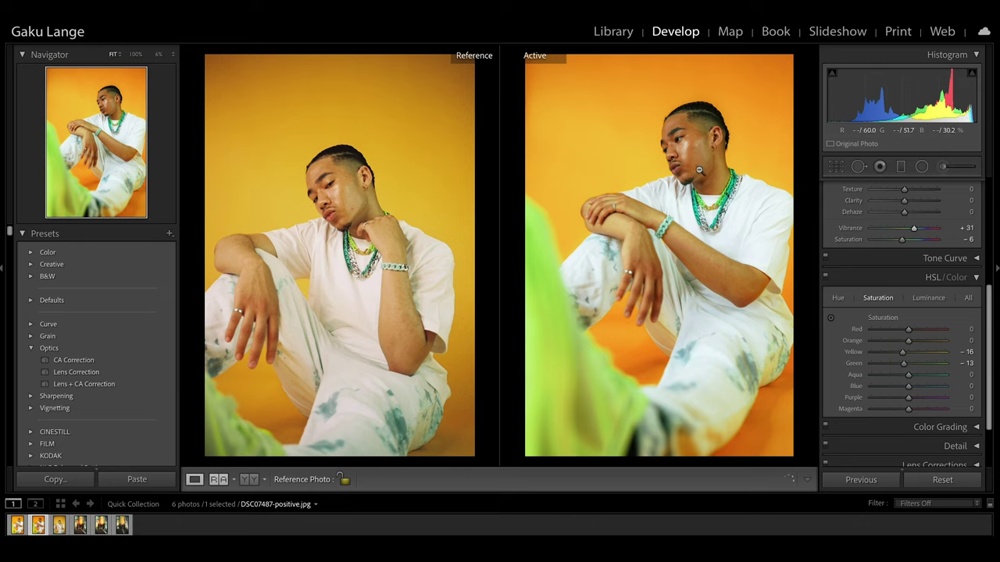
{"action": "scroll", "coordinate": [839, 289], "scroll_direction": "up", "scroll_amount": 1}
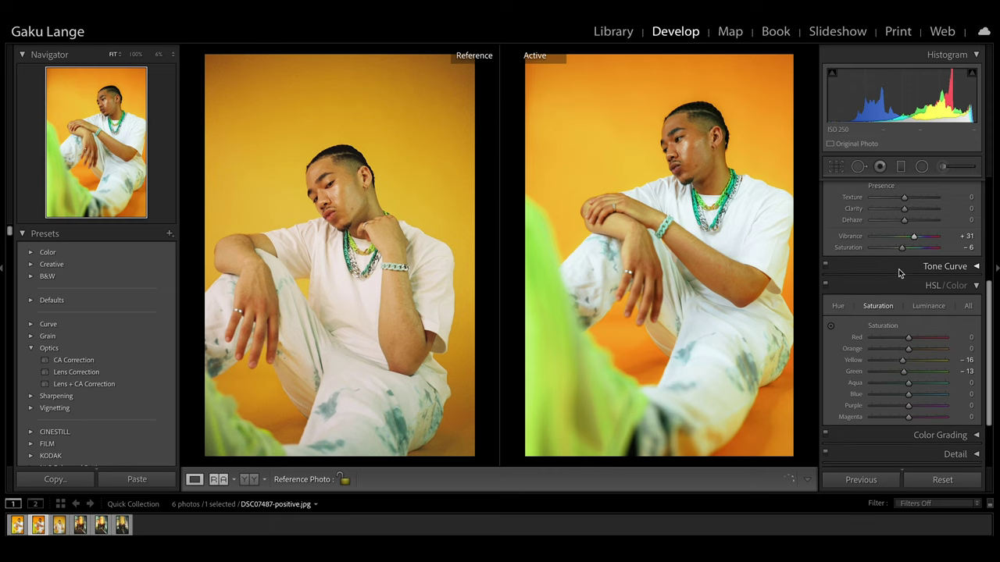
{"action": "scroll", "coordinate": [898, 273], "scroll_direction": "down", "scroll_amount": 3}
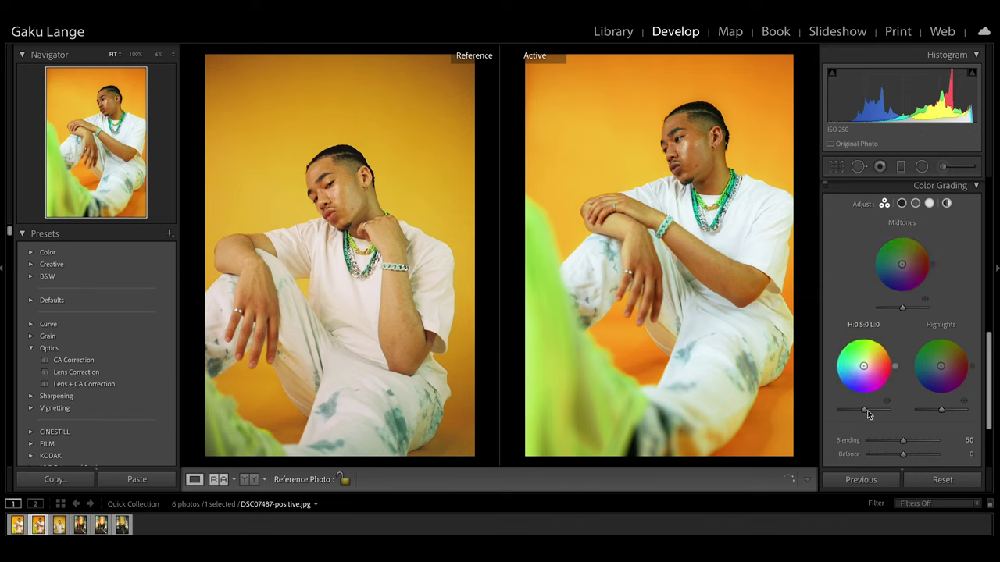
{"action": "mouse_move", "coordinate": [864, 370]}
{"action": "left_mouse_down"}
{"action": "mouse_move", "coordinate": [853, 337]}
{"action": "mouse_move", "coordinate": [870, 335]}
{"action": "mouse_move", "coordinate": [850, 338]}
{"action": "left_mouse_up"}
Step: Compare both faces up close, test a strong green shadow tint, and settle the shadows at Hue 115 and Saturation 3
{"action": "left_click", "coordinate": [348, 159]}
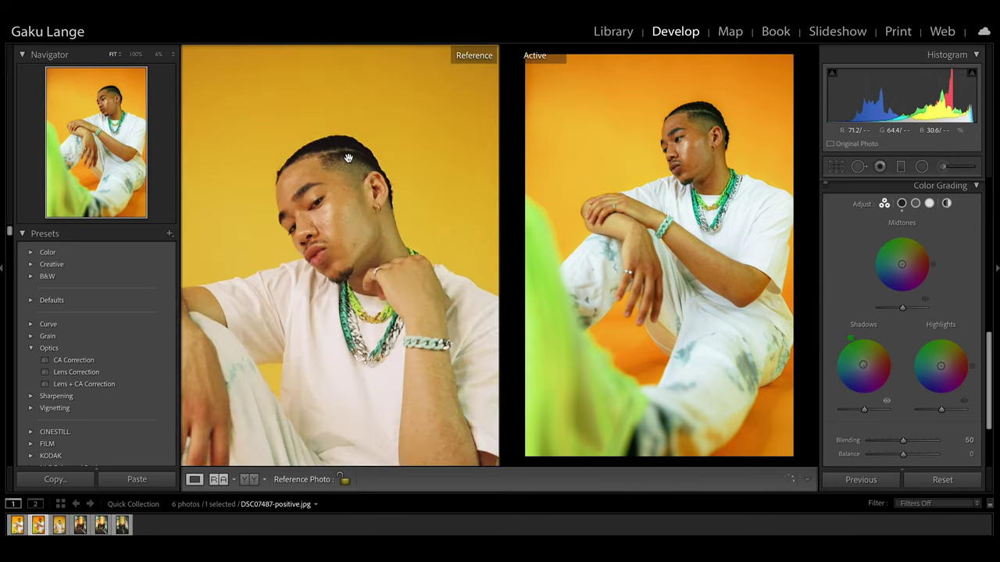
{"action": "left_click_drag", "start_coordinate": [348, 159], "coordinate": [336, 402]}
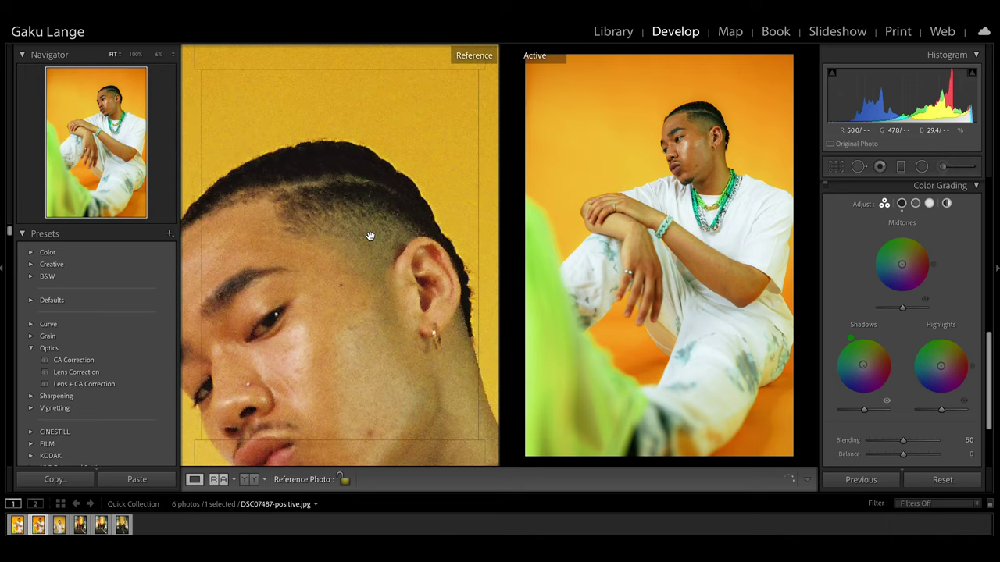
{"action": "left_click", "coordinate": [370, 236]}
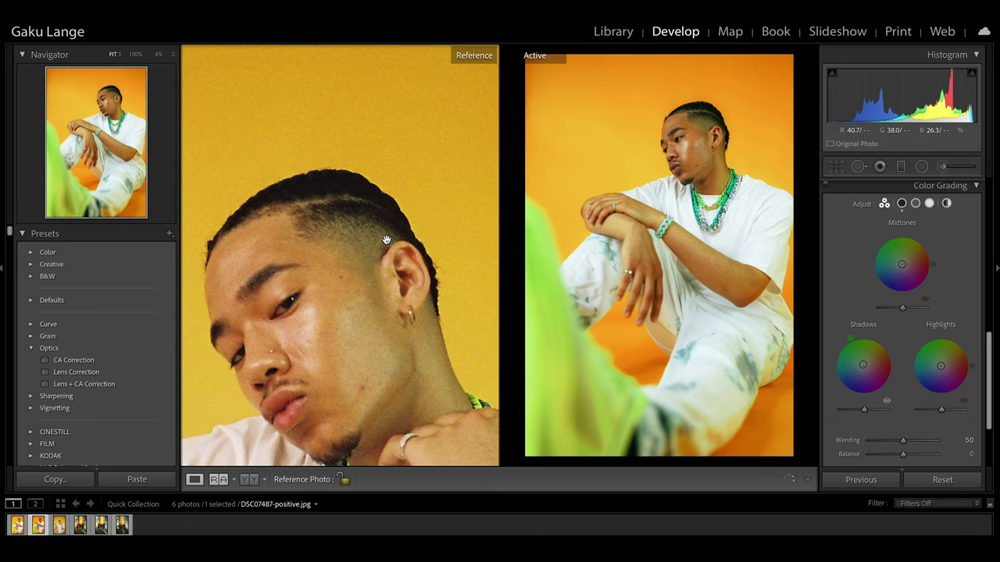
{"action": "left_click", "coordinate": [681, 153]}
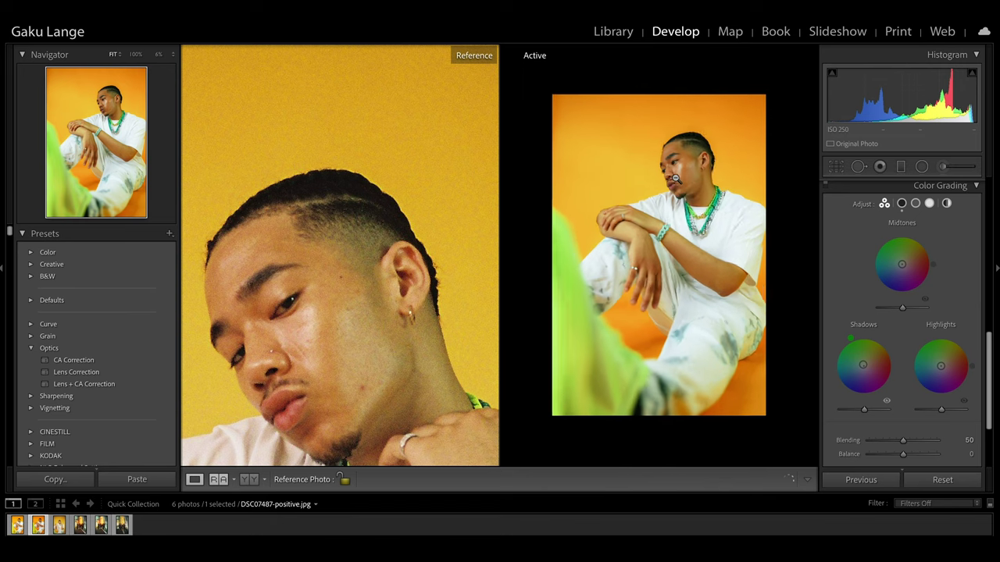
{"action": "left_click", "coordinate": [675, 178]}
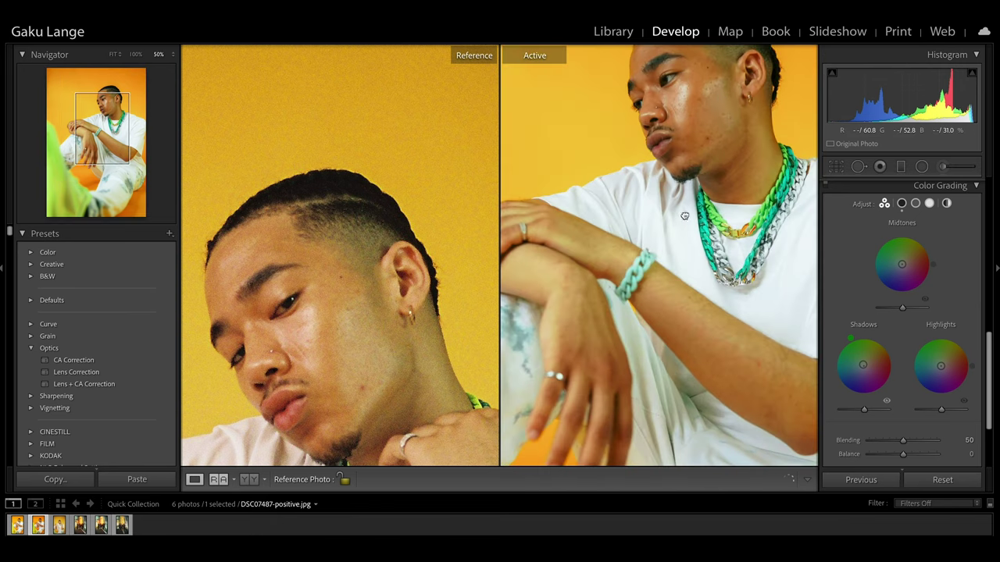
{"action": "left_click_drag", "start_coordinate": [684, 216], "coordinate": [630, 368]}
{"action": "left_click_drag", "start_coordinate": [863, 365], "coordinate": [858, 355]}
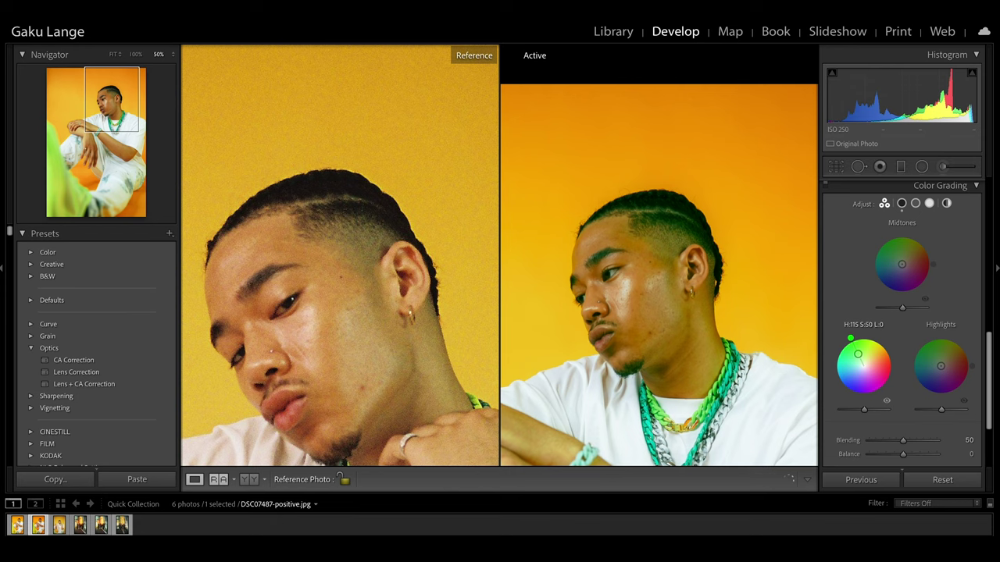
{"action": "double_click", "coordinate": [857, 356]}
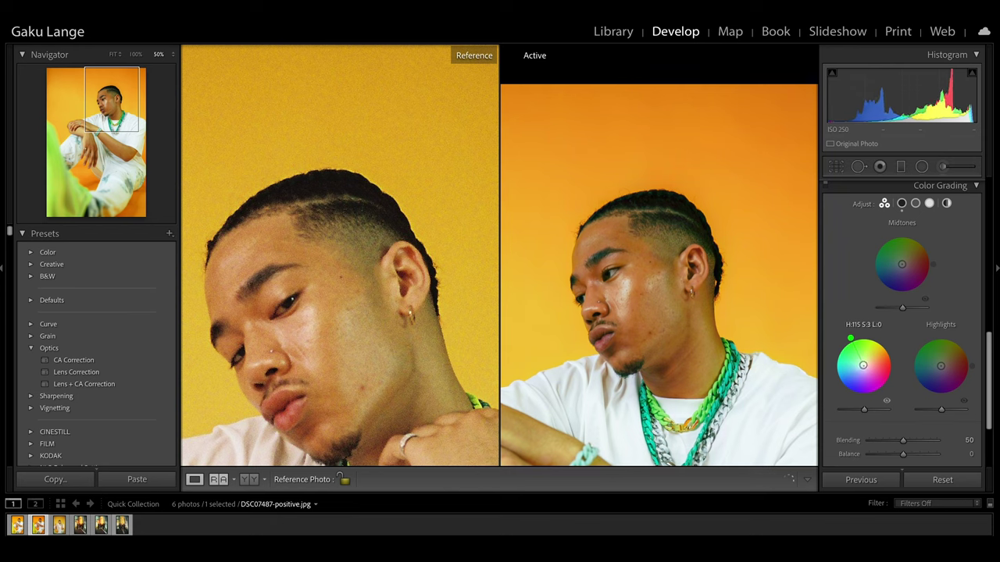
{"action": "left_click_drag", "start_coordinate": [863, 365], "coordinate": [862, 364]}
Step: Compare the necklaces and shirts in both portraits, and tint the active portrait's highlights slightly towards red
{"action": "left_click_drag", "start_coordinate": [460, 374], "coordinate": [430, 202]}
{"action": "left_click_drag", "start_coordinate": [624, 399], "coordinate": [634, 319]}
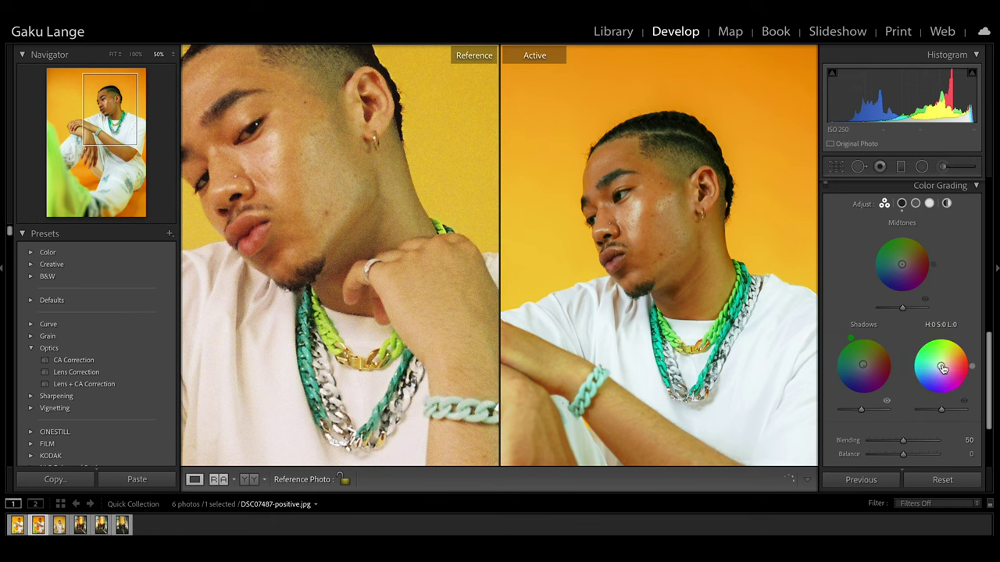
{"action": "left_click_drag", "start_coordinate": [943, 368], "coordinate": [946, 367]}
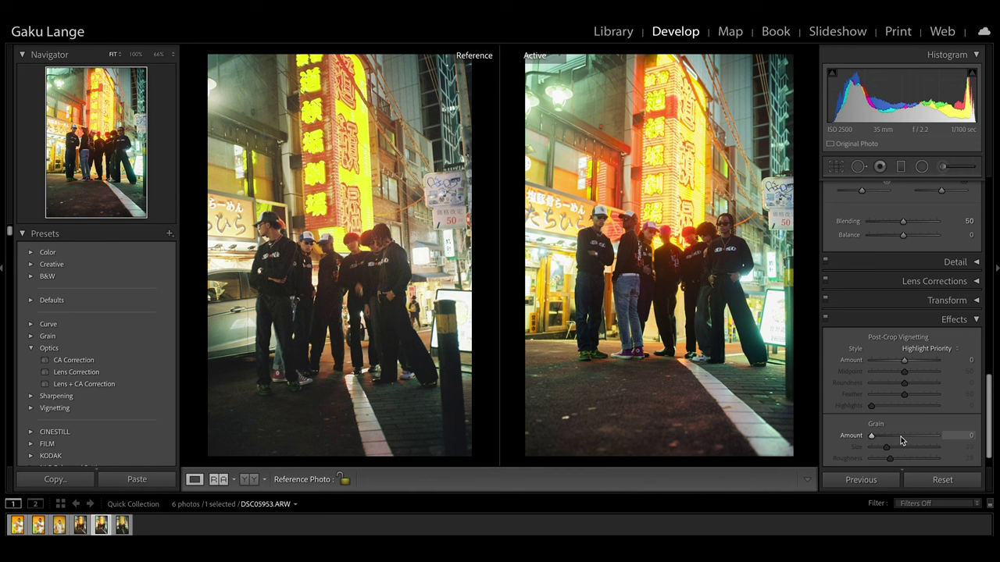
Step: Match the night street photo's grain to the reference up close, setting Amount 44, Size 12 and Roughness 36
{"action": "left_click", "coordinate": [723, 232]}
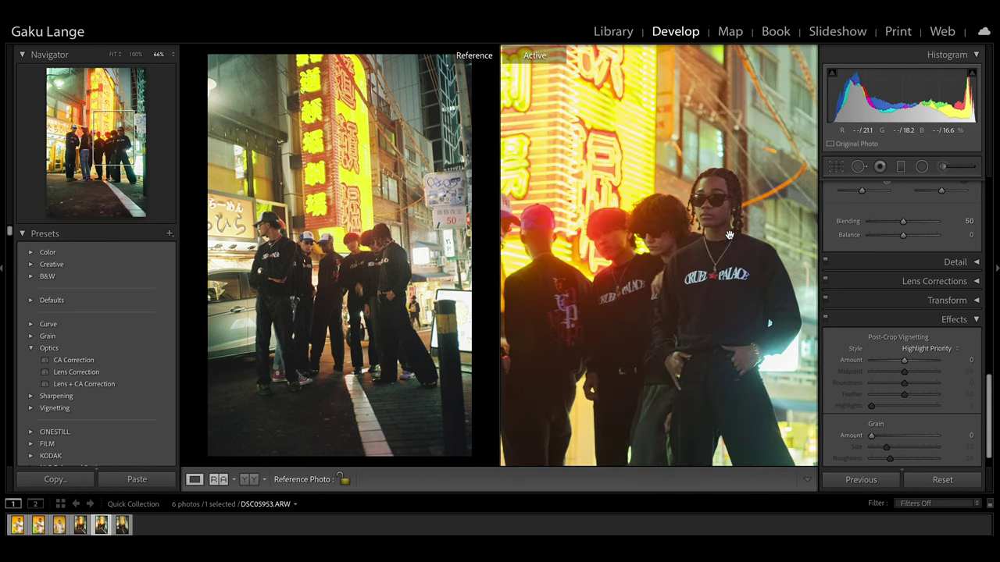
{"action": "left_click", "coordinate": [390, 234]}
{"action": "left_click_drag", "start_coordinate": [397, 223], "coordinate": [341, 232]}
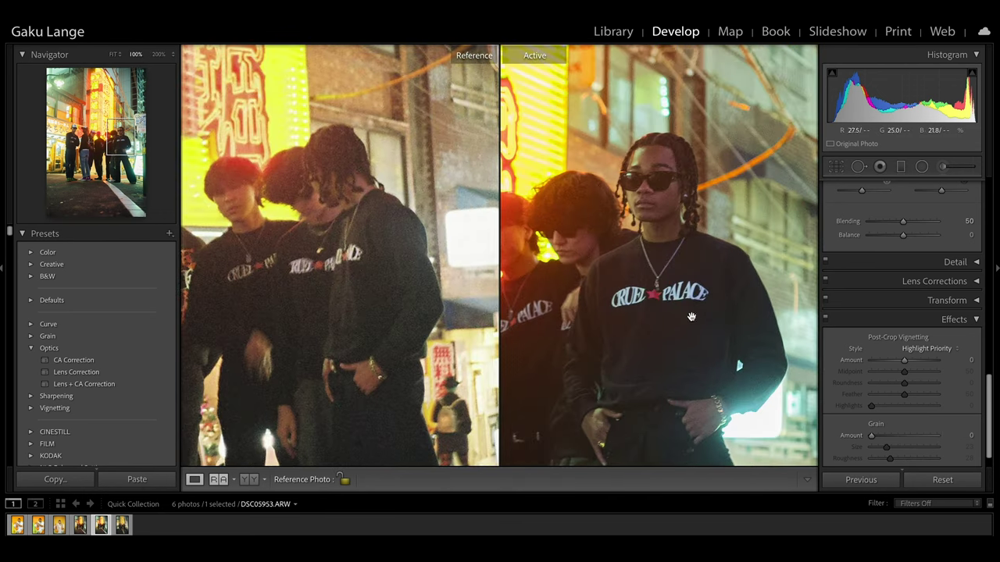
{"action": "left_click", "coordinate": [896, 436]}
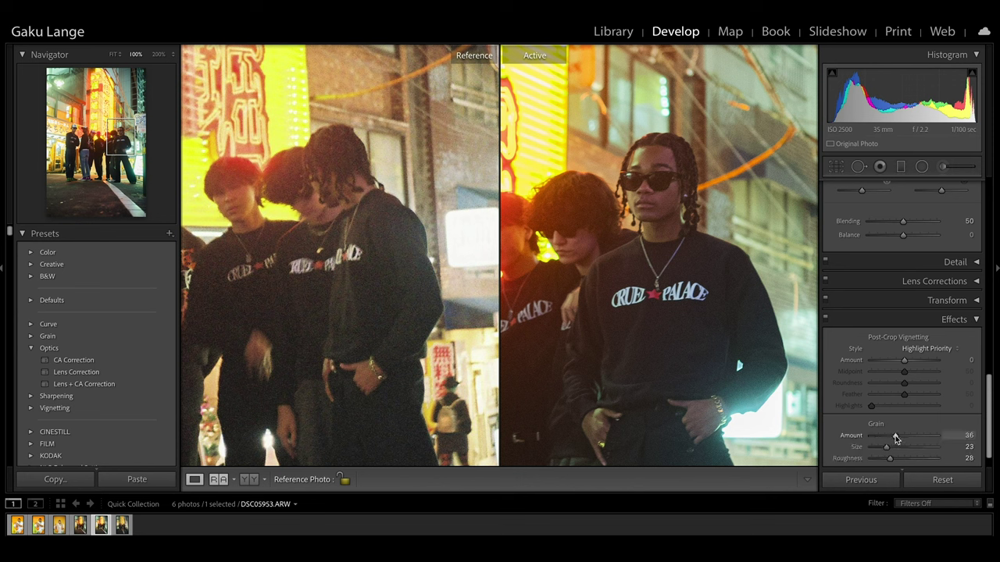
{"action": "left_click_drag", "start_coordinate": [898, 438], "coordinate": [911, 438]}
{"action": "left_click", "coordinate": [892, 437]}
{"action": "mouse_move", "coordinate": [886, 447]}
{"action": "left_mouse_down"}
{"action": "mouse_move", "coordinate": [922, 449]}
{"action": "mouse_move", "coordinate": [878, 448]}
{"action": "mouse_move", "coordinate": [917, 458]}
{"action": "mouse_move", "coordinate": [872, 461]}
{"action": "left_mouse_up"}
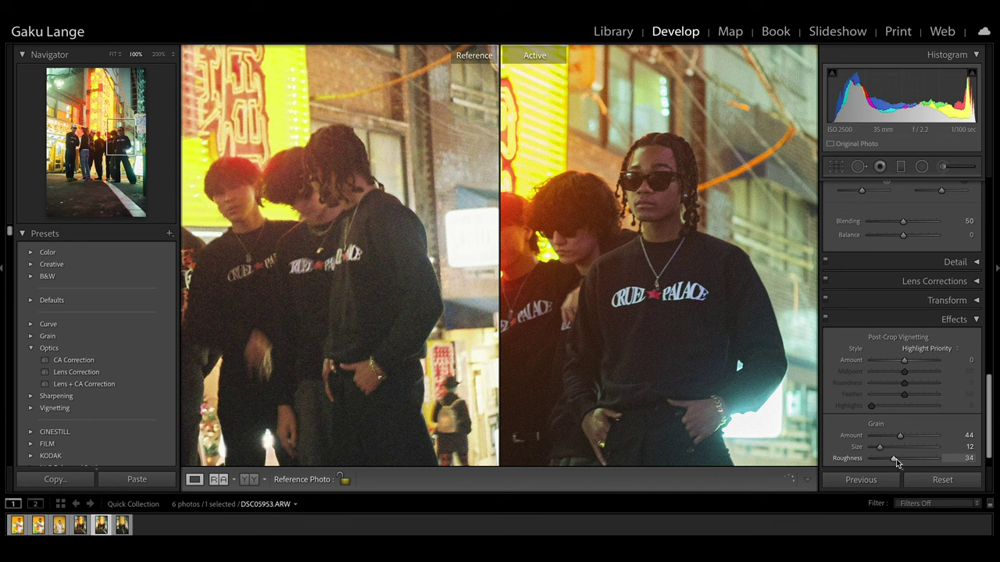
{"action": "left_click_drag", "start_coordinate": [895, 458], "coordinate": [898, 458]}
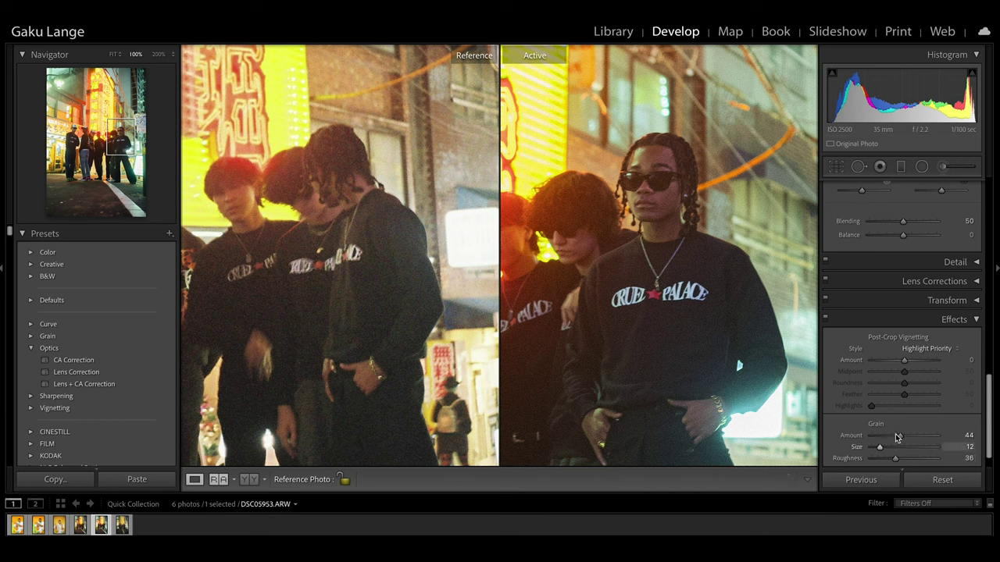
{"action": "left_click_drag", "start_coordinate": [749, 365], "coordinate": [749, 241]}
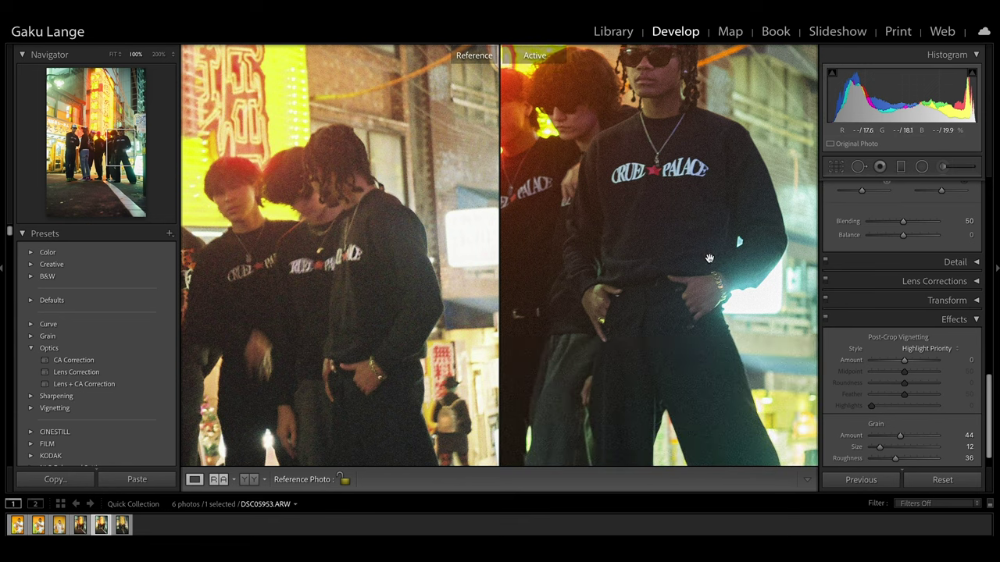
{"action": "left_click_drag", "start_coordinate": [671, 260], "coordinate": [662, 412]}
{"action": "left_click_drag", "start_coordinate": [673, 323], "coordinate": [674, 270]}
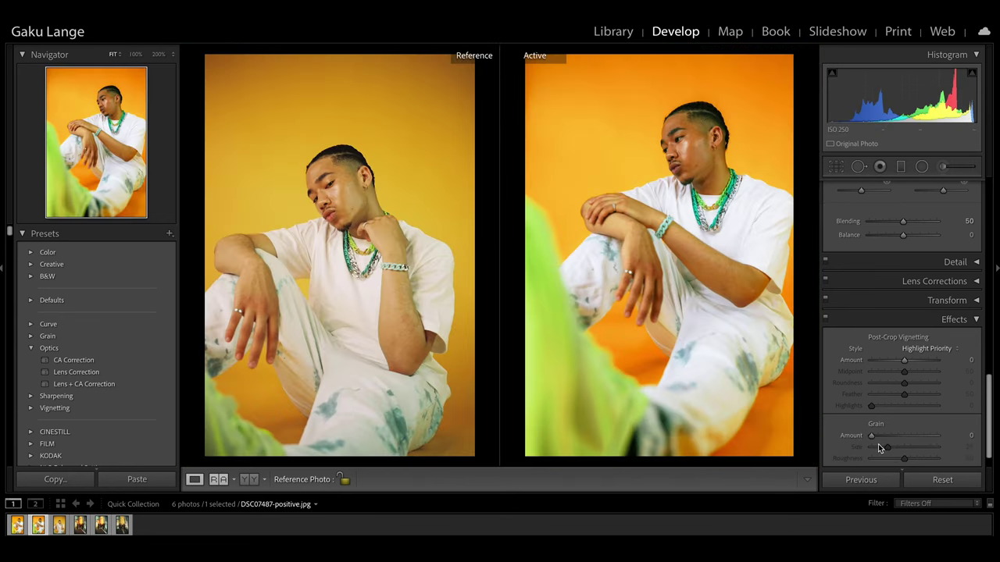
Step: Add grain to the portrait with Amount 57 and fine-tune its Size while comparing both faces up close
{"action": "left_click", "coordinate": [895, 435]}
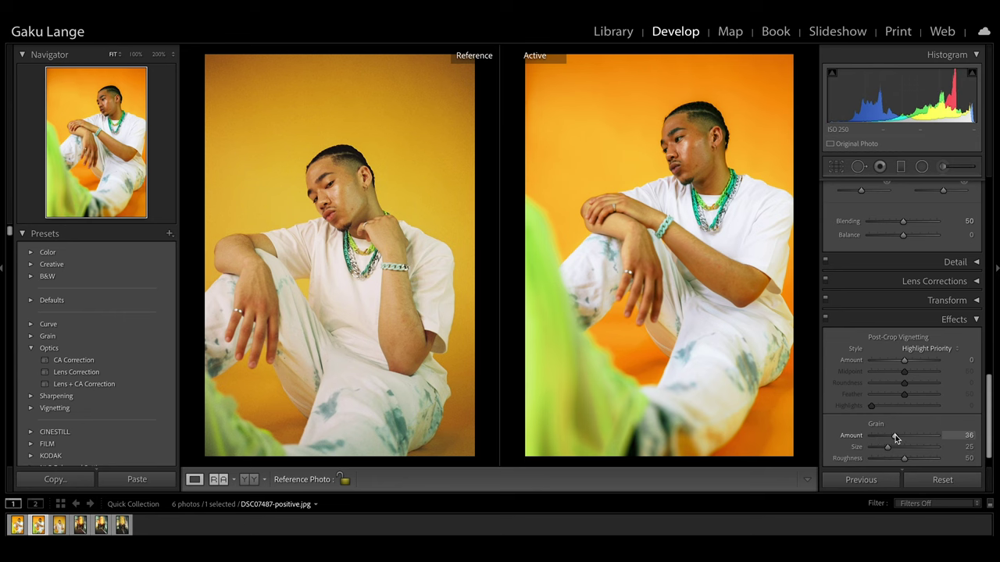
{"action": "left_click", "coordinate": [710, 137]}
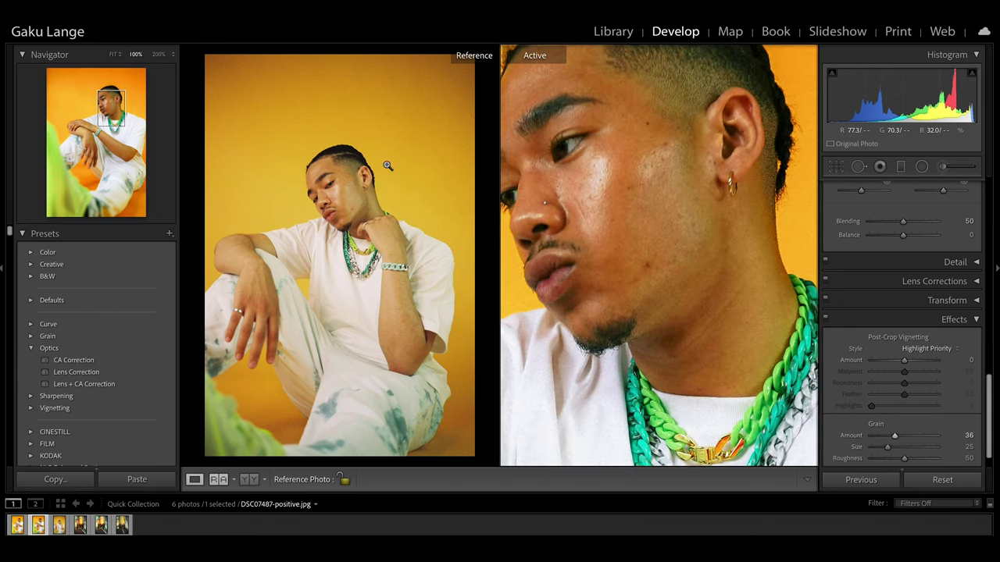
{"action": "left_click", "coordinate": [354, 176]}
{"action": "left_click", "coordinate": [909, 436]}
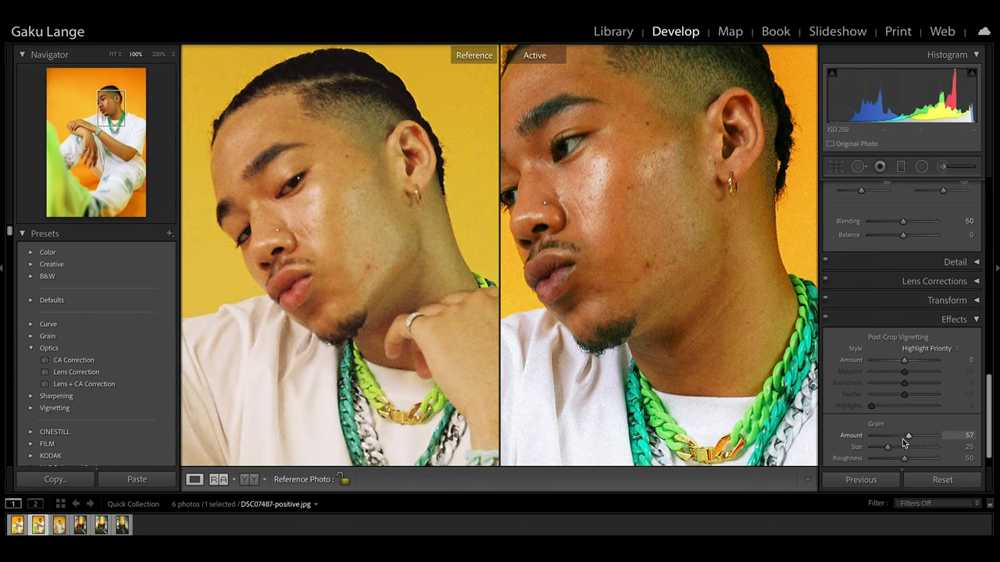
{"action": "left_click", "coordinate": [896, 447]}
{"action": "left_click_drag", "start_coordinate": [892, 445], "coordinate": [890, 445]}
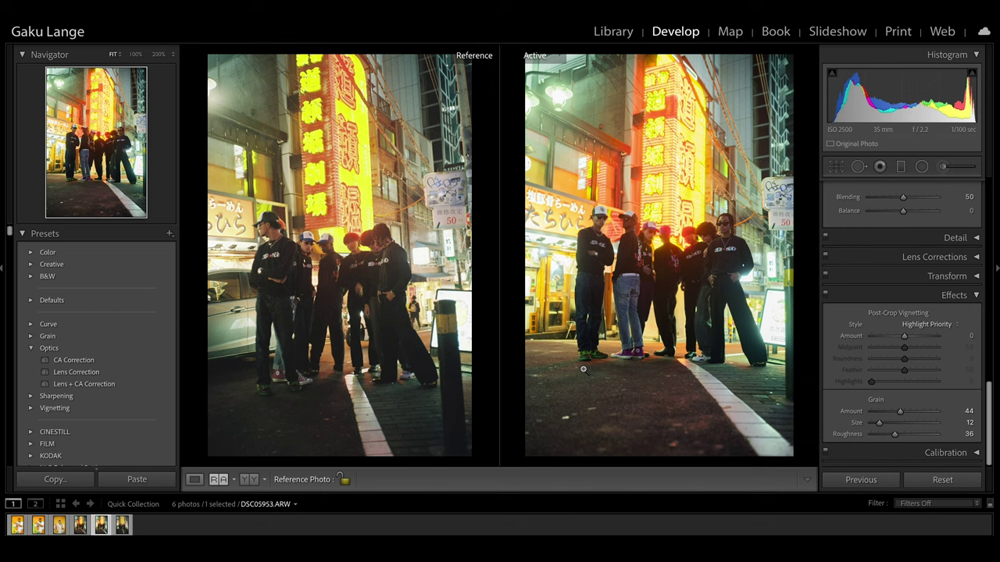
Step: Send the night street photo DSC05953.ARW to Photoshop for editing
{"action": "right_click", "coordinate": [100, 531]}
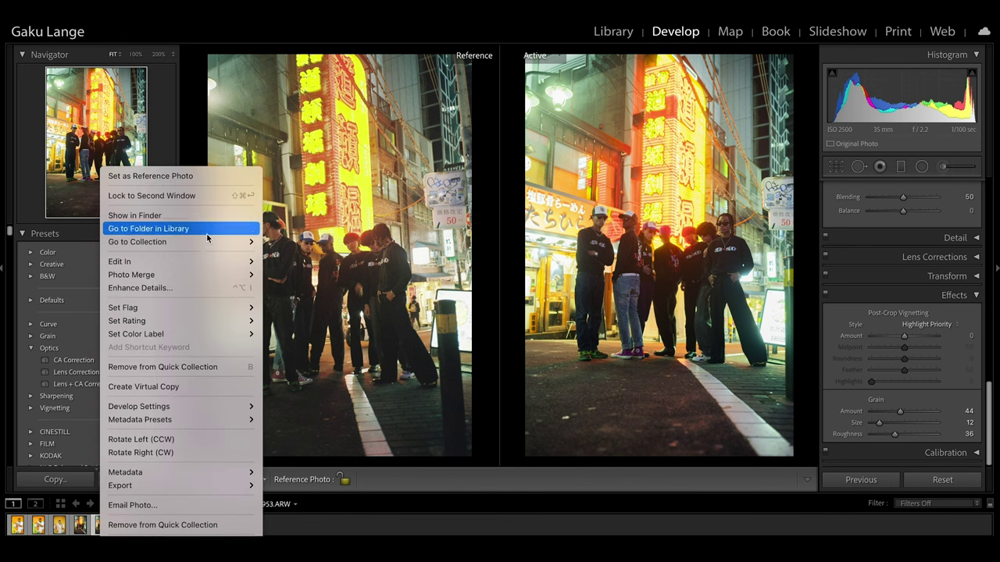
{"action": "mouse_move", "coordinate": [211, 261]}
{"action": "left_click", "coordinate": [313, 262]}
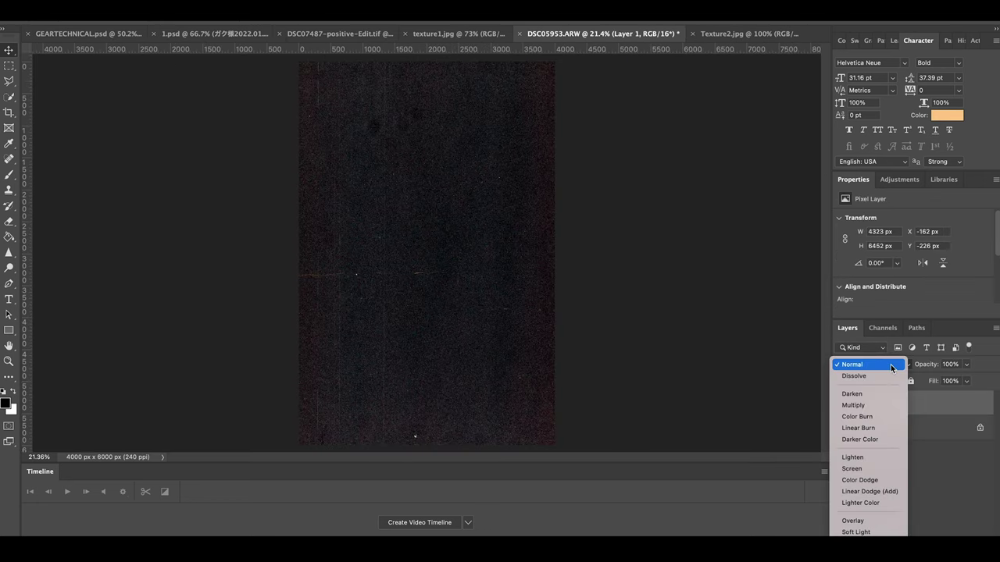
Step: Blend the dark texture layer over the street photo with Screen mode at 10% opacity
{"action": "left_click", "coordinate": [873, 469]}
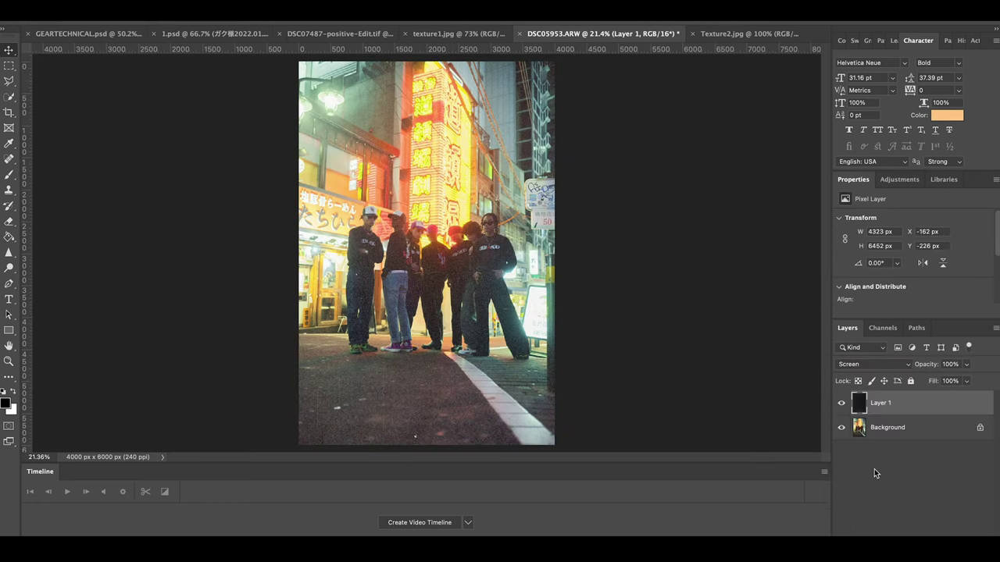
{"action": "left_click", "coordinate": [954, 364]}
{"action": "type", "text": "10"}
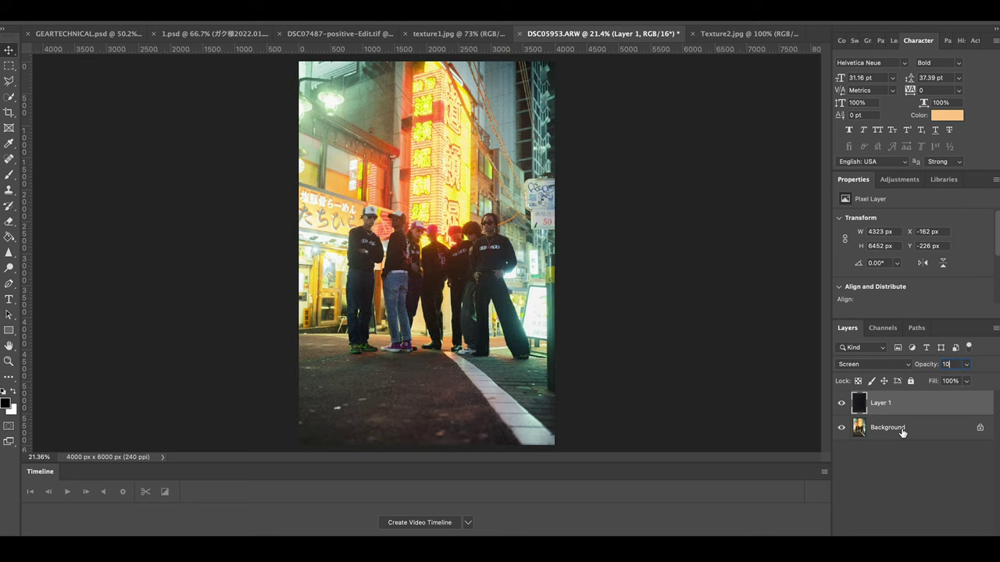
{"action": "left_click", "coordinate": [898, 478]}
Step: Examine the texture layer's effect on the group up close and across the whole street photo
{"action": "scroll", "coordinate": [498, 237], "scroll_direction": "up", "scroll_amount": 5}
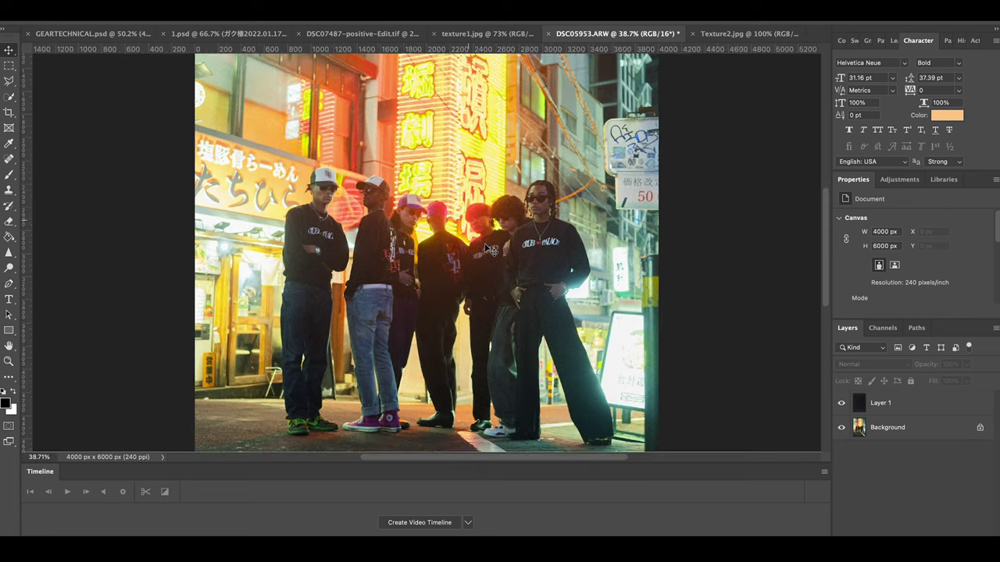
{"action": "scroll", "coordinate": [488, 248], "scroll_direction": "up", "scroll_amount": 4}
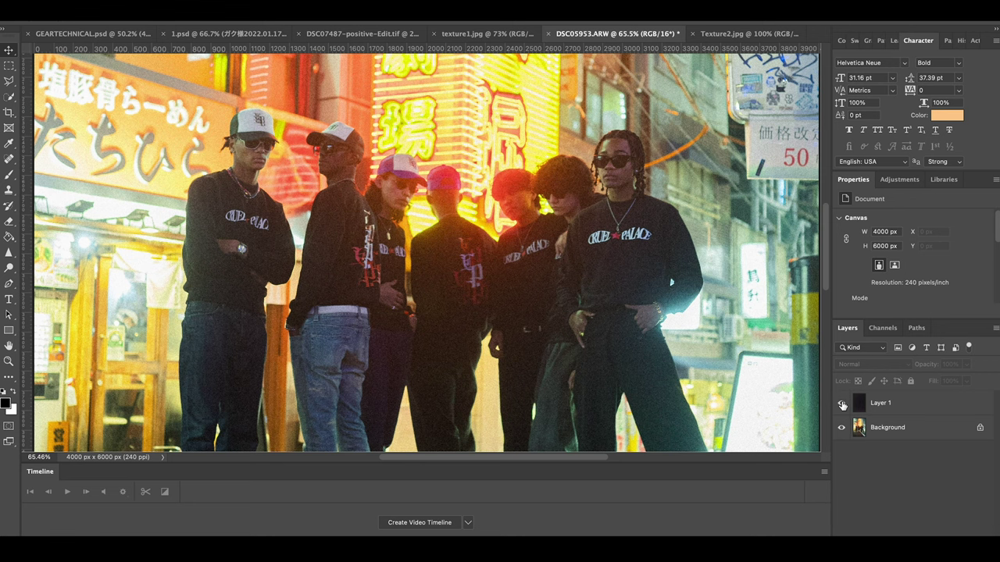
{"action": "left_click", "coordinate": [926, 423]}
{"action": "left_click", "coordinate": [926, 404]}
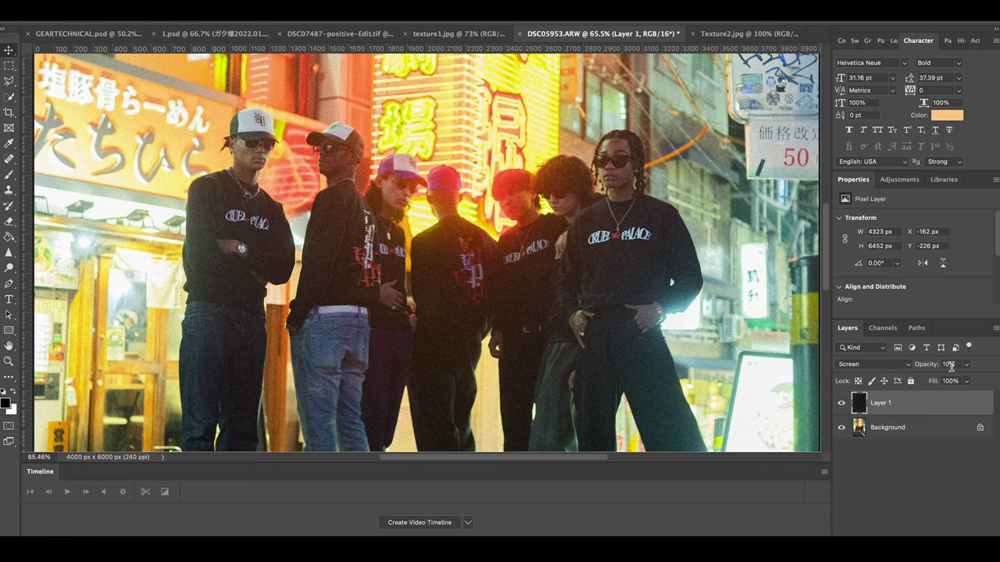
{"action": "left_click", "coordinate": [941, 369]}
{"action": "key", "text": "ctrl+0"}
{"action": "key", "text": "ctrl+minus"}
{"action": "key", "text": "ctrl+minus"}
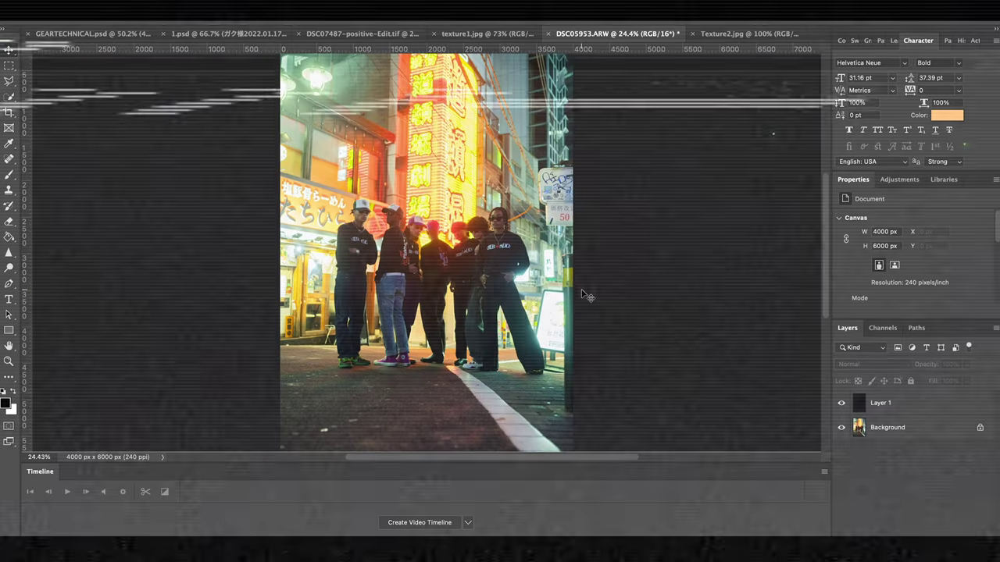